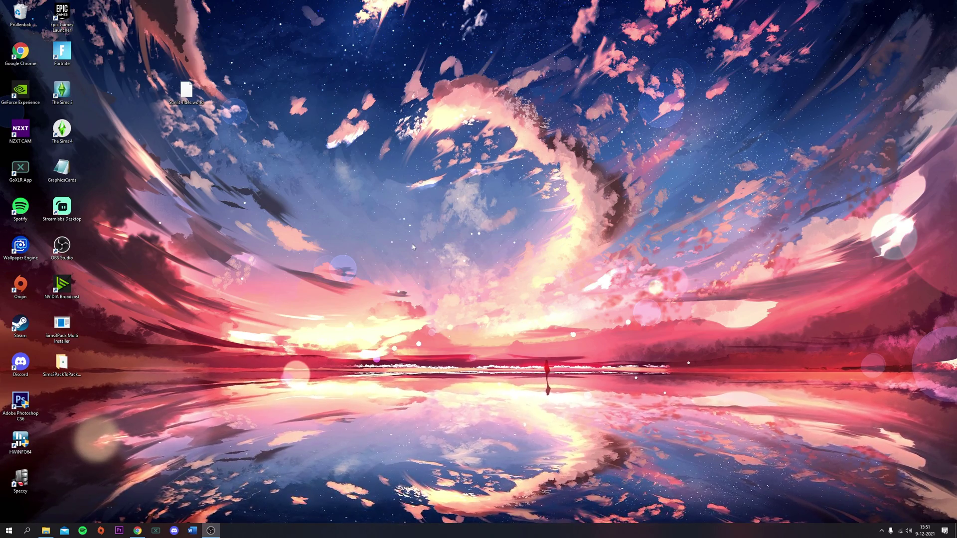
Download the CC Magic Install Program archive, CCMagic_2942_Setup.zip, from its Mod The Sims page in the browser.
{"action": "left_click", "coordinate": [137, 531]}
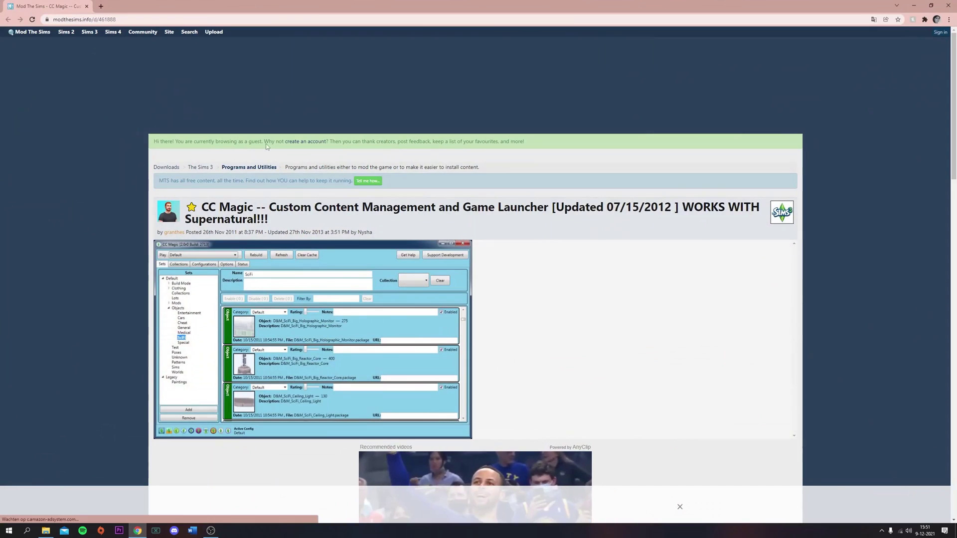
{"action": "scroll", "coordinate": [471, 138], "scroll_direction": "down", "scroll_amount": 2}
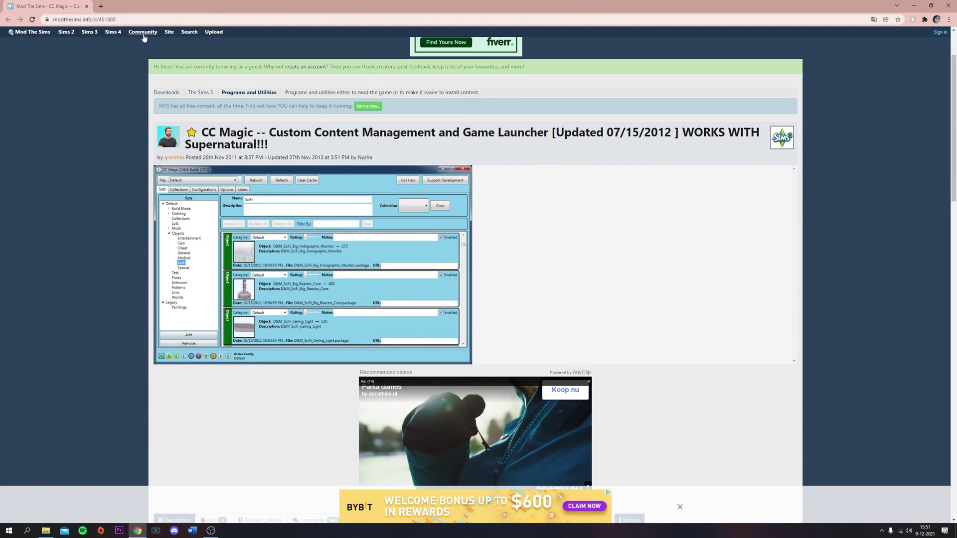
{"action": "scroll", "coordinate": [272, 316], "scroll_direction": "down", "scroll_amount": 5}
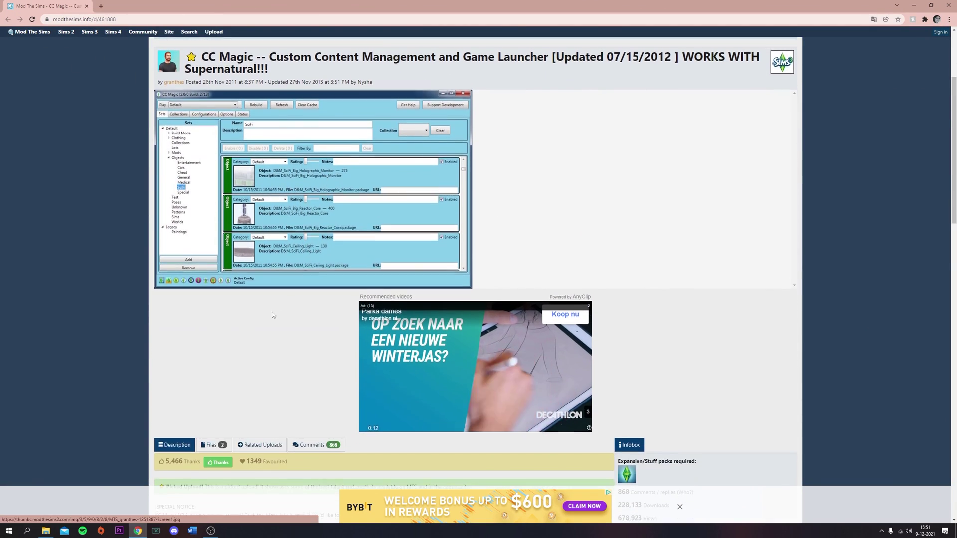
{"action": "left_click", "coordinate": [228, 296]}
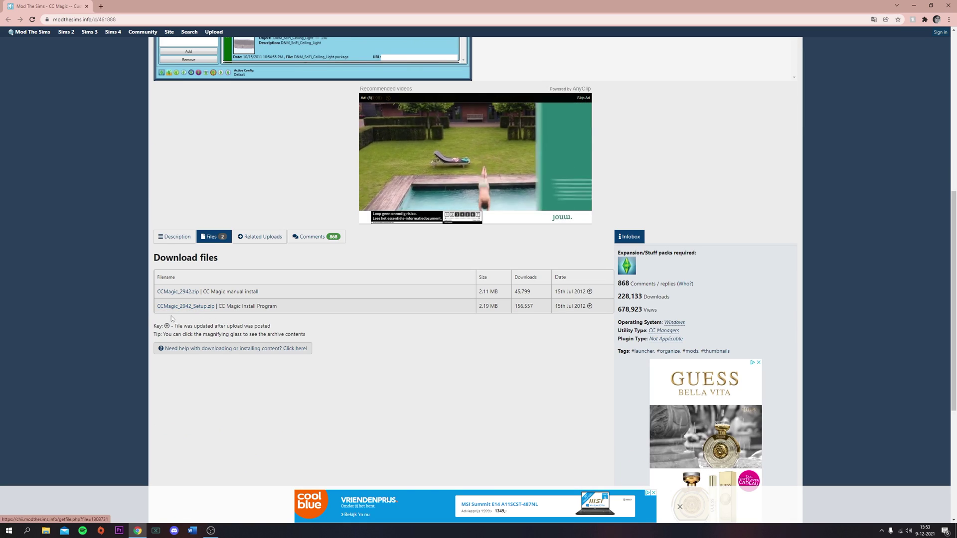
{"action": "left_click", "coordinate": [201, 310]}
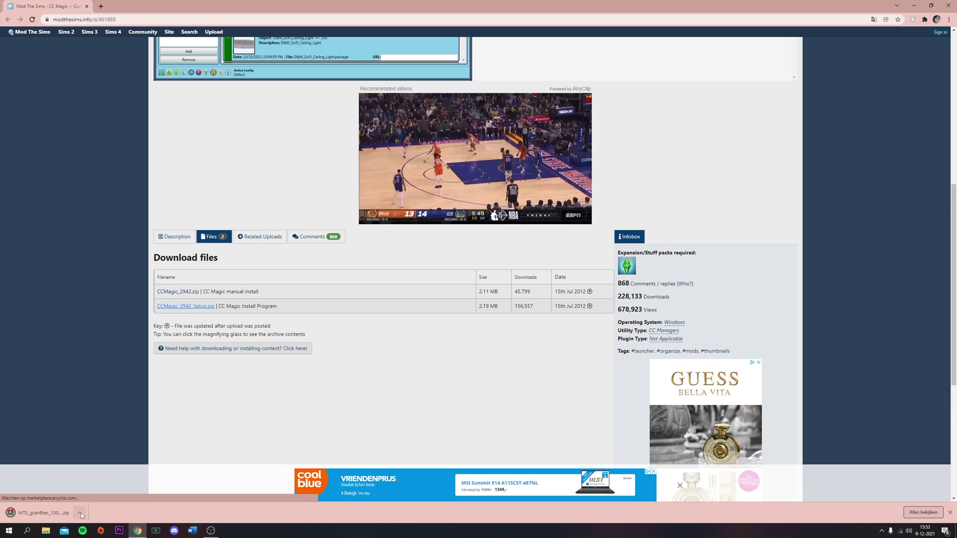
Extract the downloaded CCMagic_2942_Setup archive into its own folder within Downloads and open that folder.
{"action": "left_click", "coordinate": [40, 513]}
{"action": "right_click", "coordinate": [592, 236]}
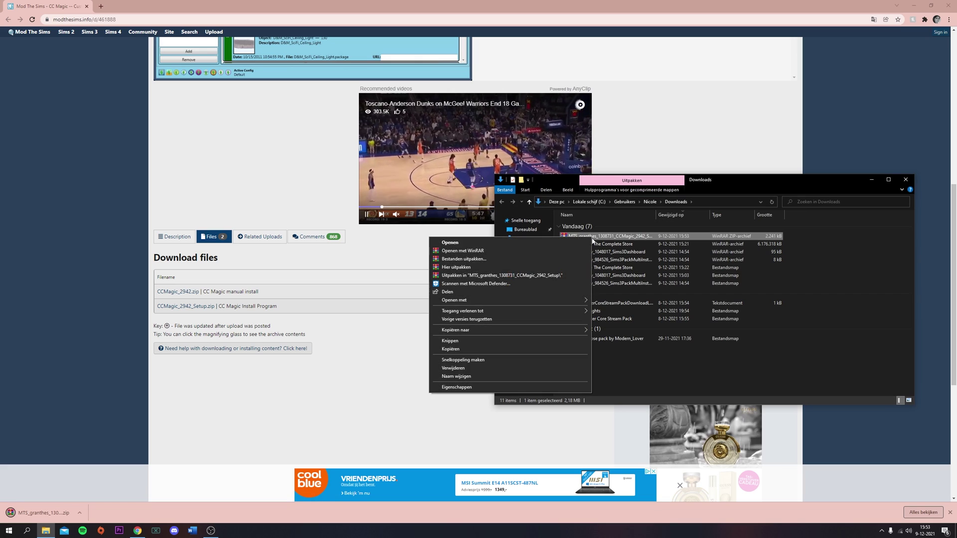
{"action": "left_click", "coordinate": [548, 277]}
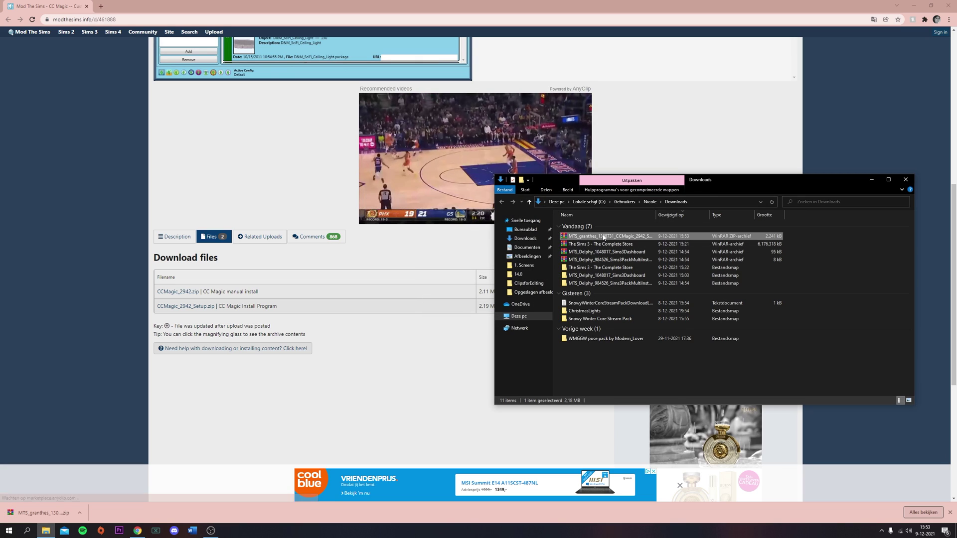
{"action": "double_click", "coordinate": [613, 270]}
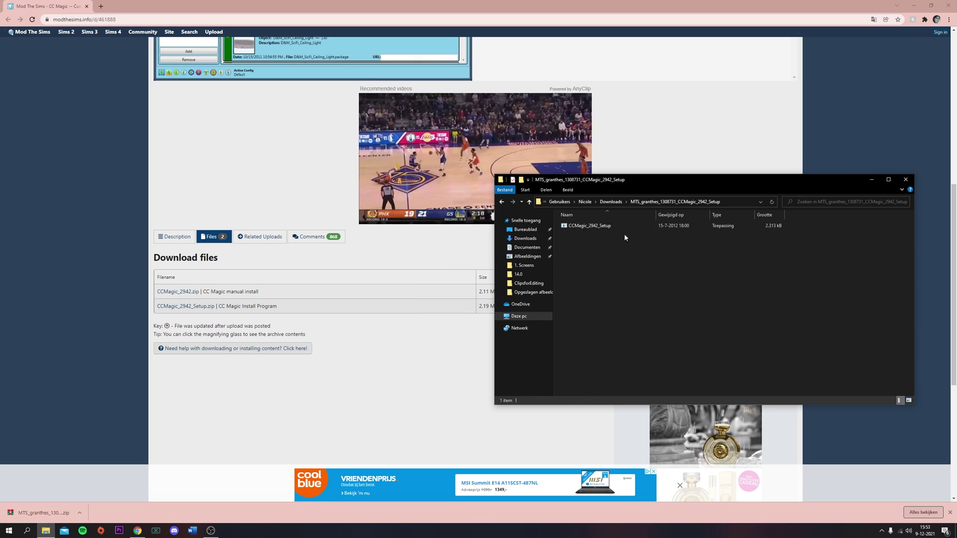
Run CCMagic_2942_Setup and install CC Magic into C:\Program Files (x86)\CC Magic, agreeing to create the directory.
{"action": "key", "text": "super+Home"}
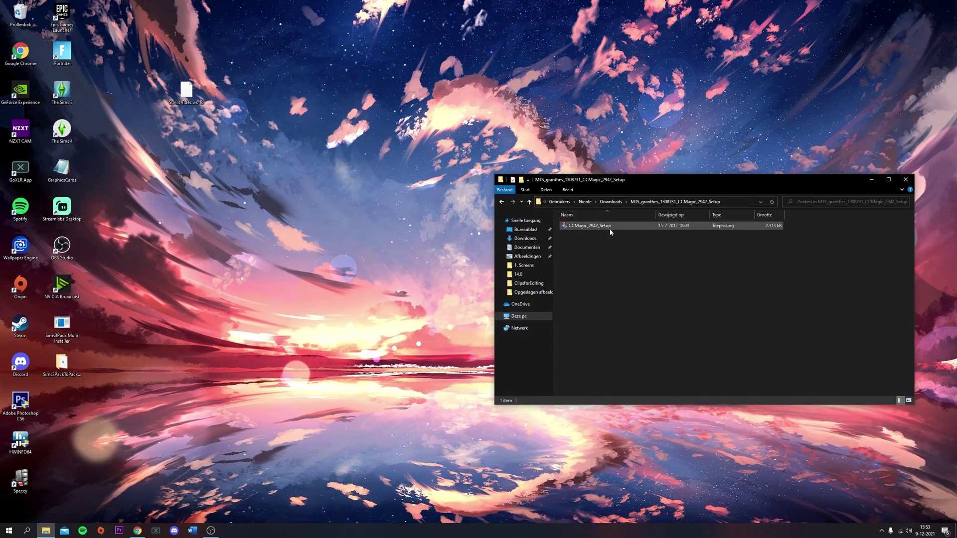
{"action": "left_click", "coordinate": [638, 228]}
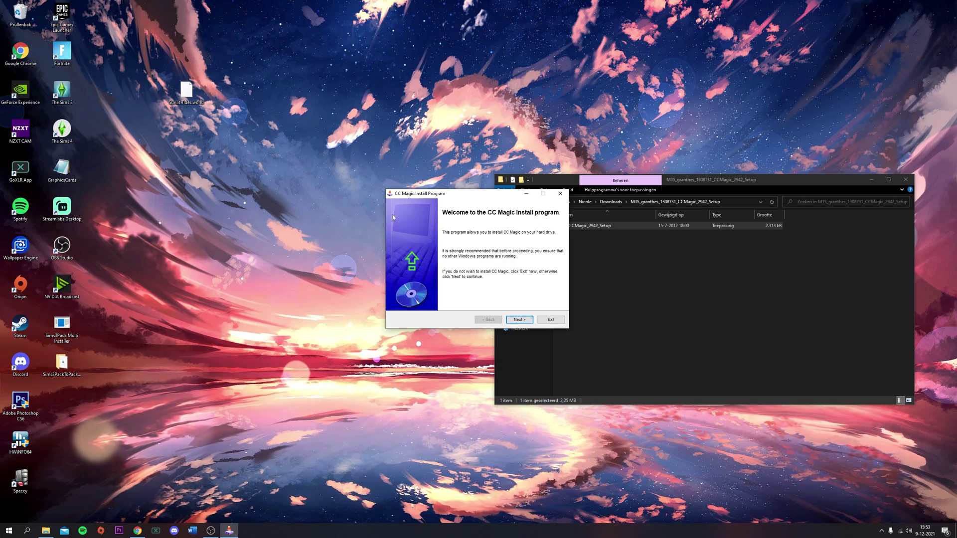
{"action": "left_click", "coordinate": [517, 320]}
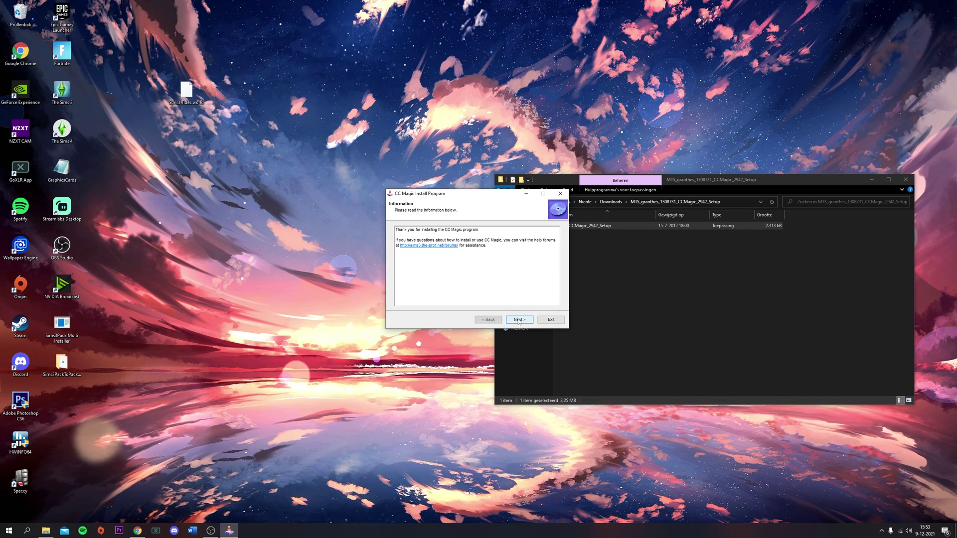
{"action": "left_click", "coordinate": [519, 321]}
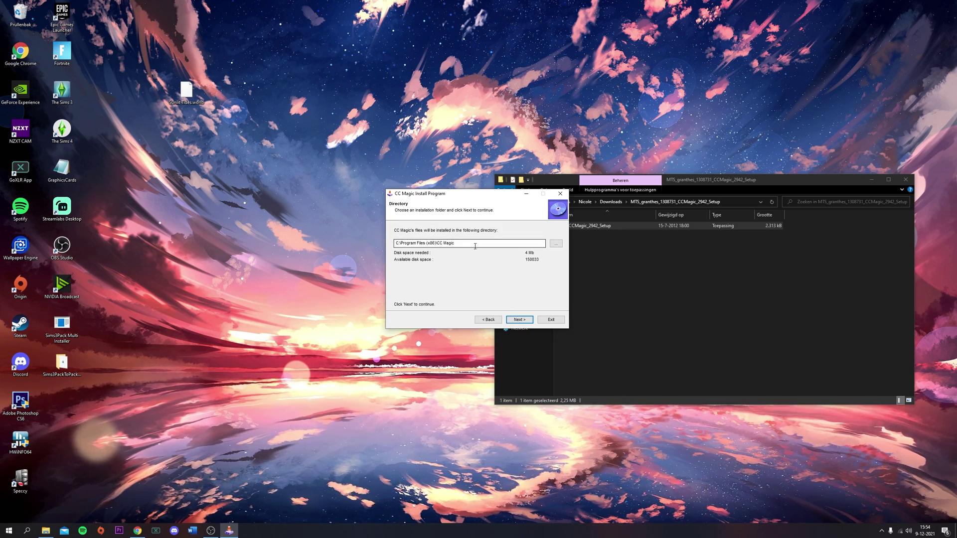
{"action": "left_click", "coordinate": [519, 321]}
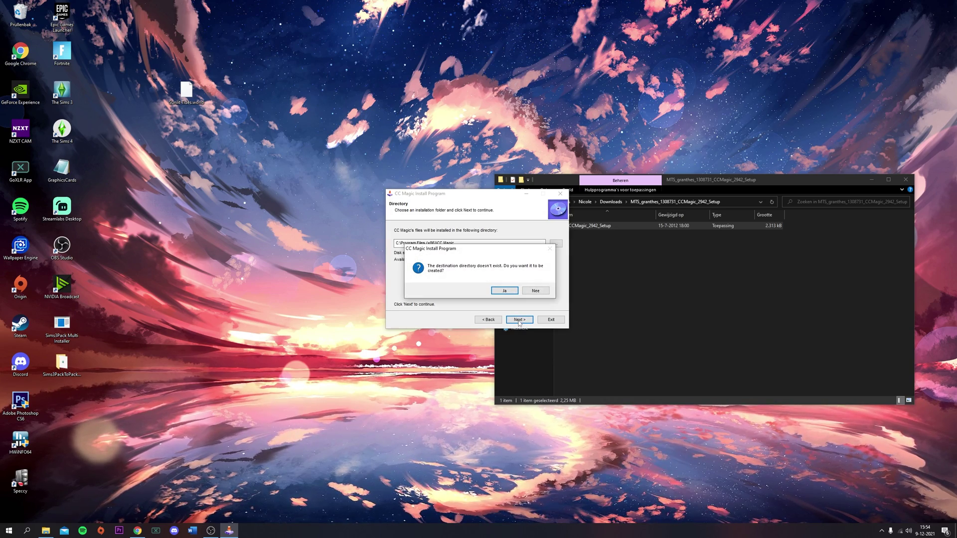
{"action": "left_click", "coordinate": [504, 291]}
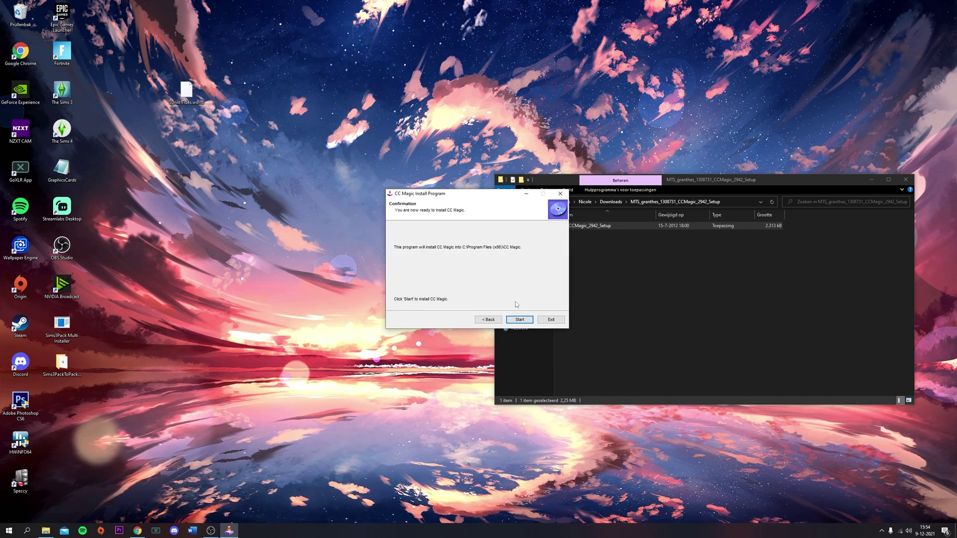
{"action": "left_click", "coordinate": [519, 320]}
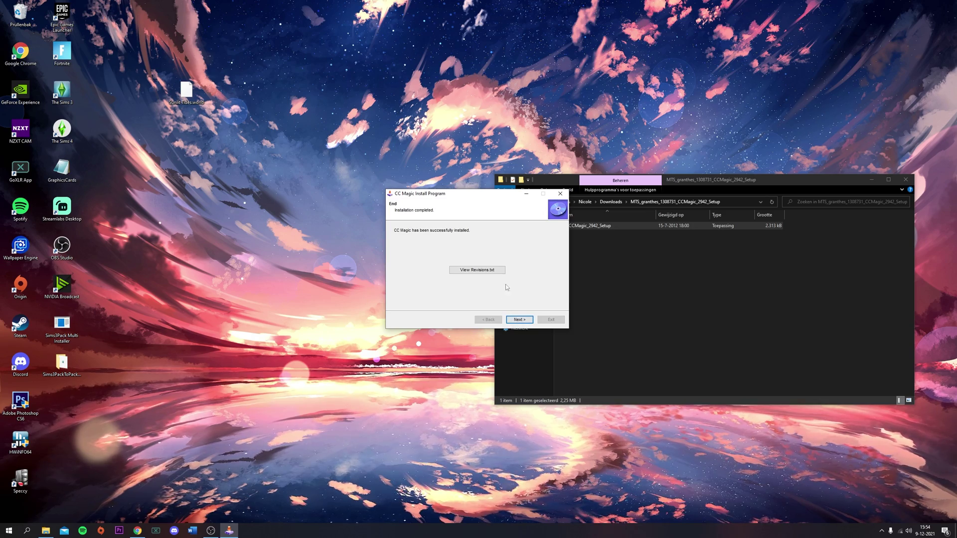
{"action": "left_click", "coordinate": [520, 320]}
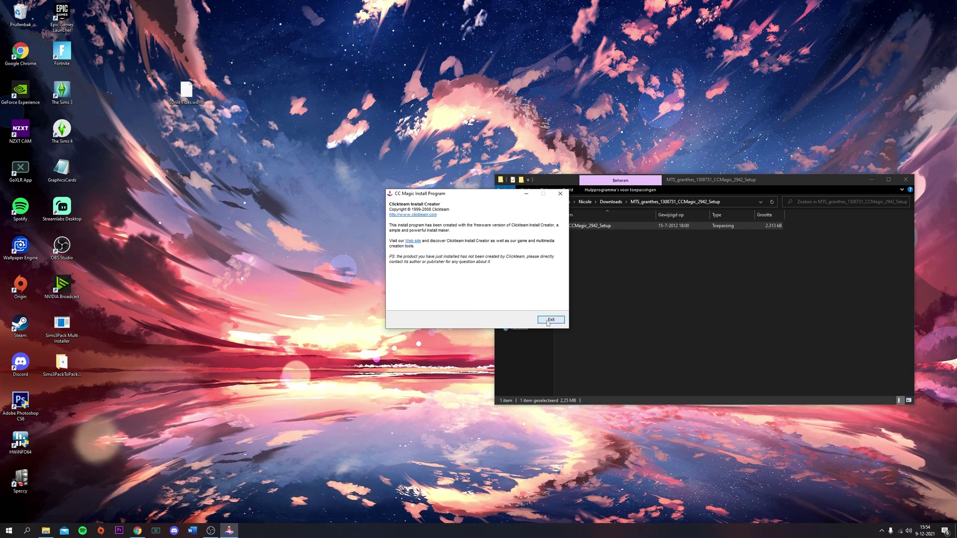
{"action": "left_click", "coordinate": [548, 322]}
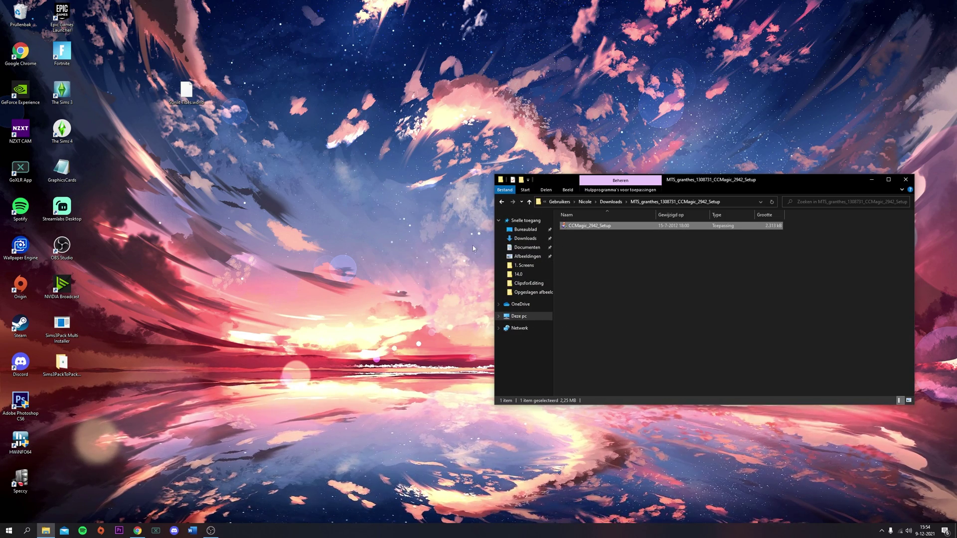
Launch CC Magic, pin it to the taskbar and reposition its window on the desktop.
{"action": "key", "text": "super"}
{"action": "type", "text": "ccmag"}
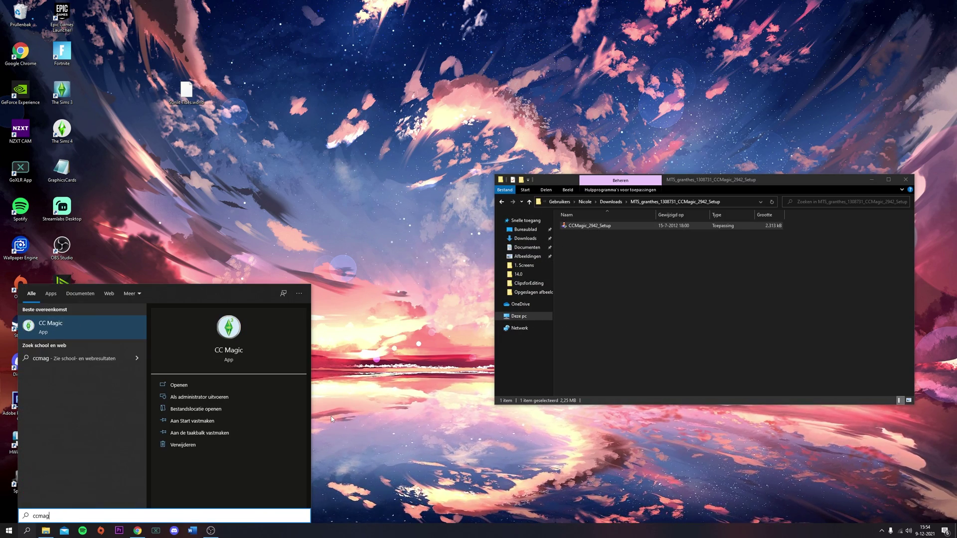
{"action": "left_click", "coordinate": [71, 330]}
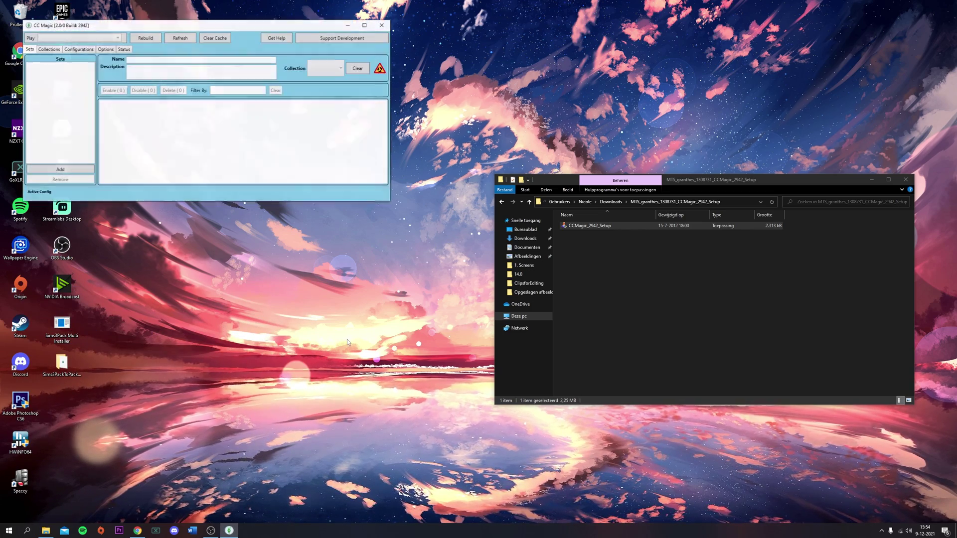
{"action": "right_click", "coordinate": [229, 530]}
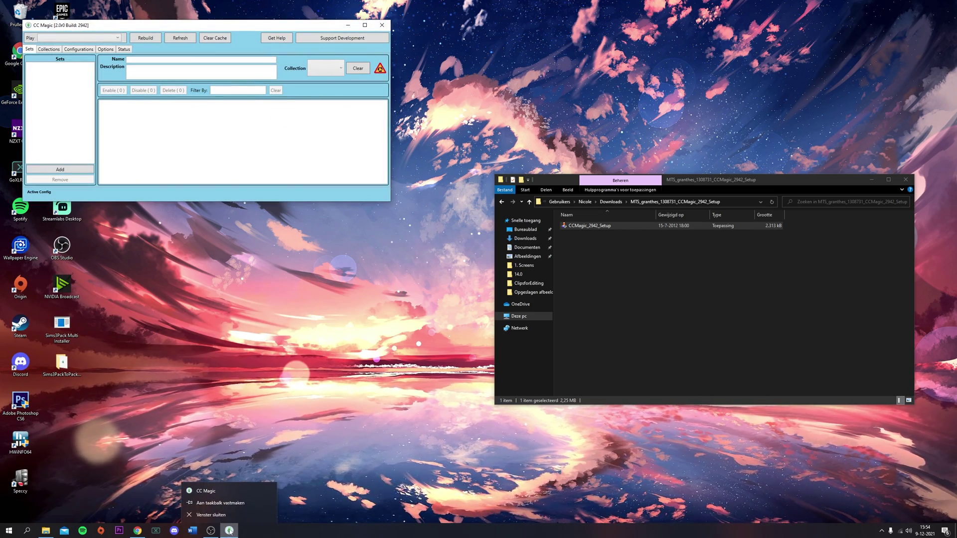
{"action": "left_click", "coordinate": [230, 504]}
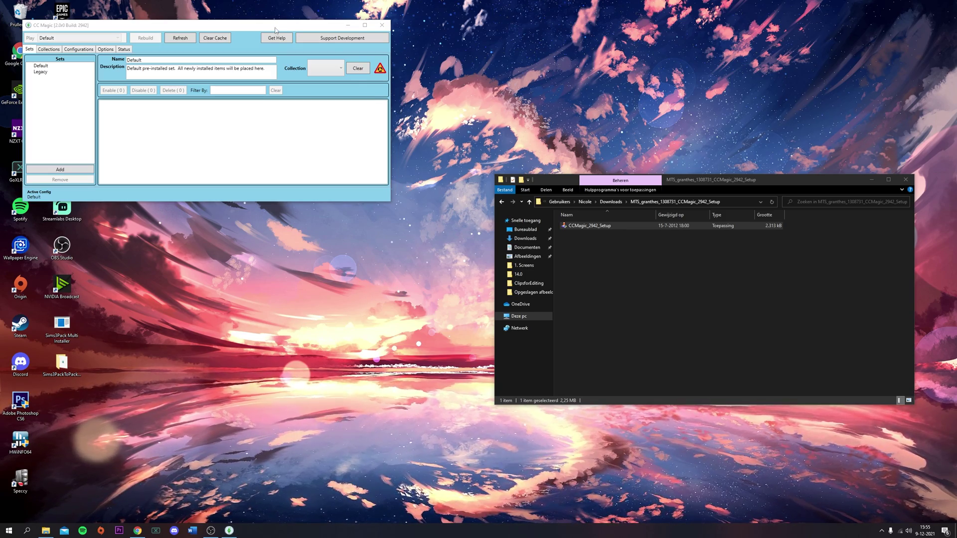
{"action": "left_click_drag", "start_coordinate": [275, 30], "coordinate": [508, 135]}
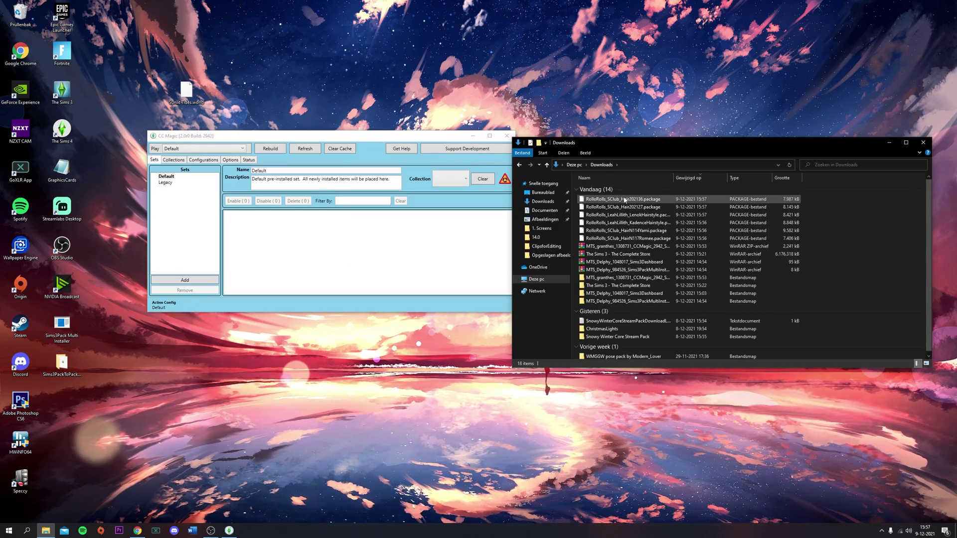
Move the six RolloRolls hair .package files from Downloads into Documents > Electronic Arts > The Sims 3 > Downloads using a second Explorer window.
{"action": "left_click", "coordinate": [46, 533]}
{"action": "right_click", "coordinate": [45, 533]}
{"action": "left_click", "coordinate": [41, 481]}
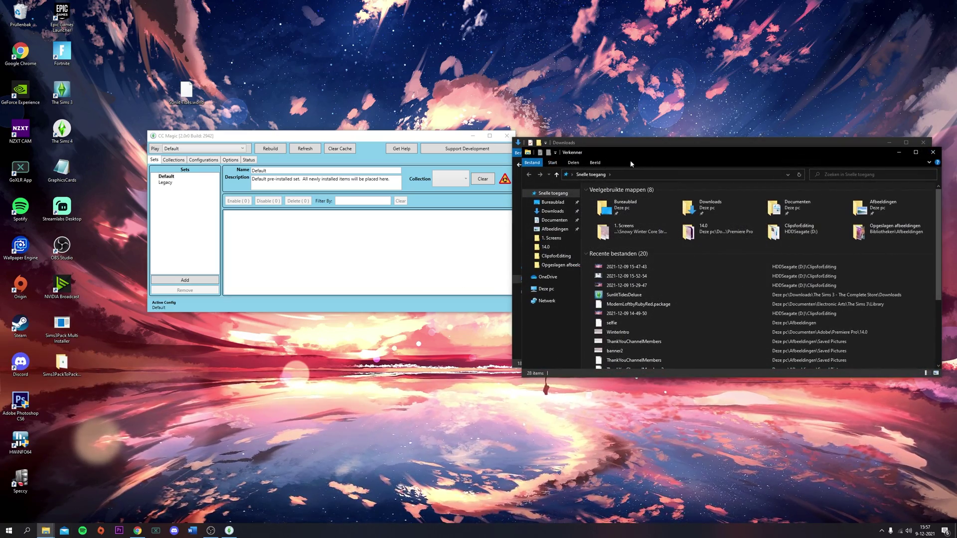
{"action": "left_click_drag", "start_coordinate": [617, 163], "coordinate": [167, 182]}
{"action": "double_click", "coordinate": [347, 226]}
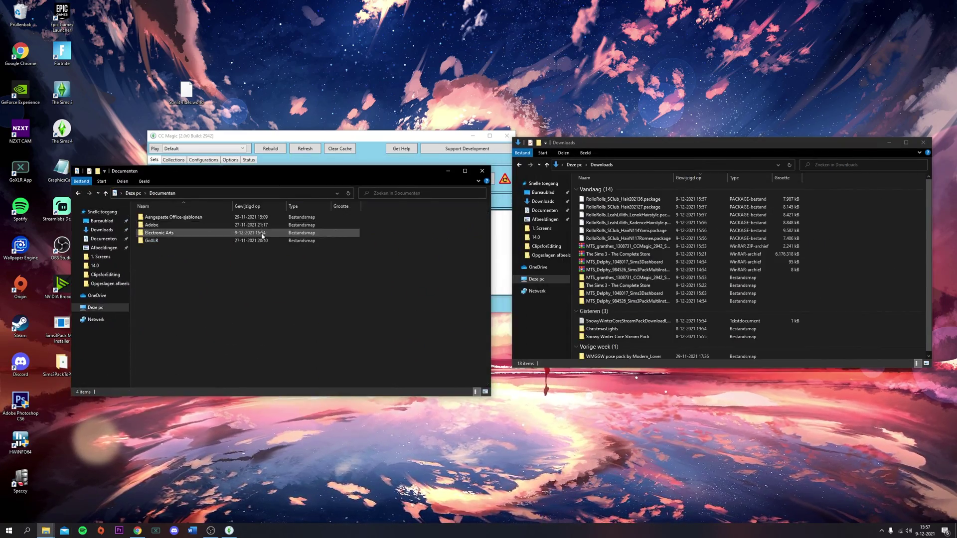
{"action": "double_click", "coordinate": [247, 234]}
{"action": "left_click", "coordinate": [164, 226]}
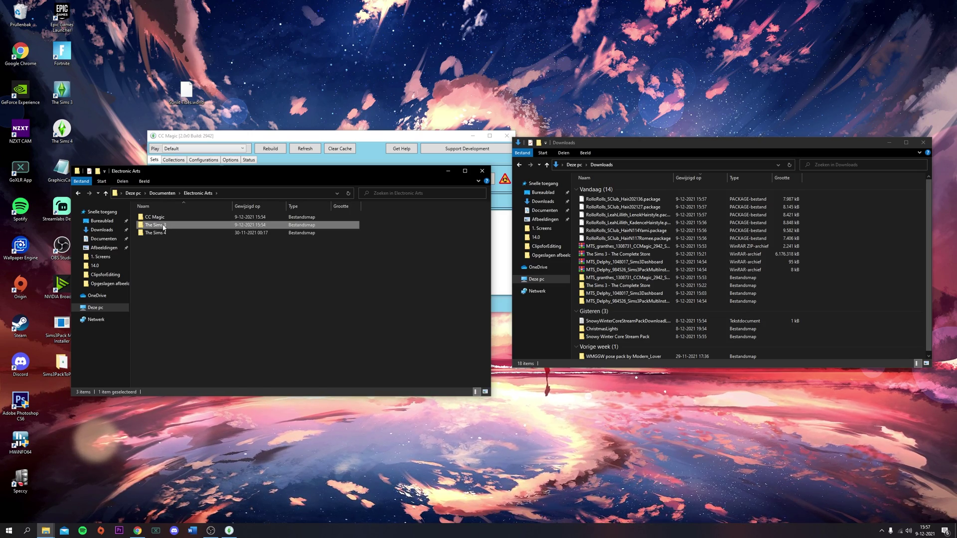
{"action": "double_click", "coordinate": [164, 226]}
{"action": "double_click", "coordinate": [163, 263]}
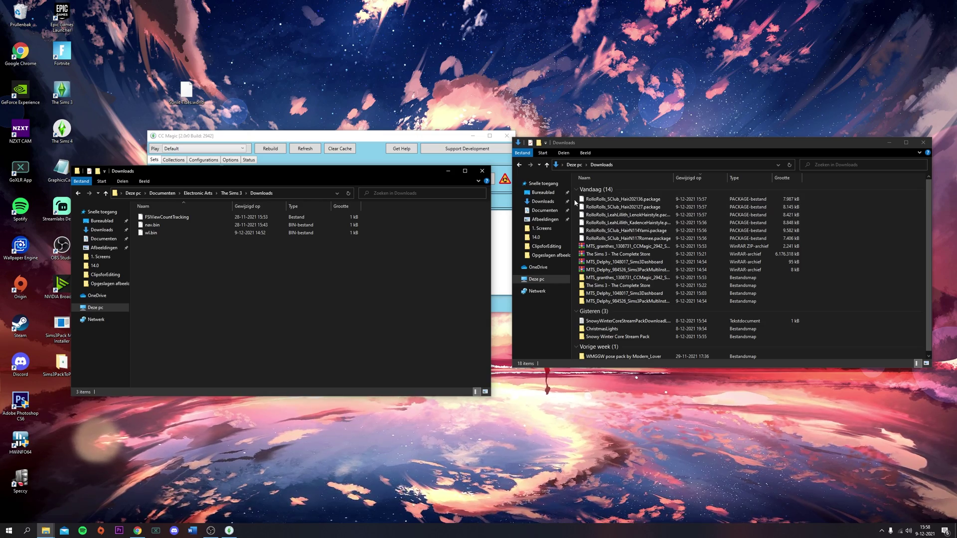
{"action": "left_click_drag", "start_coordinate": [577, 198], "coordinate": [289, 300]}
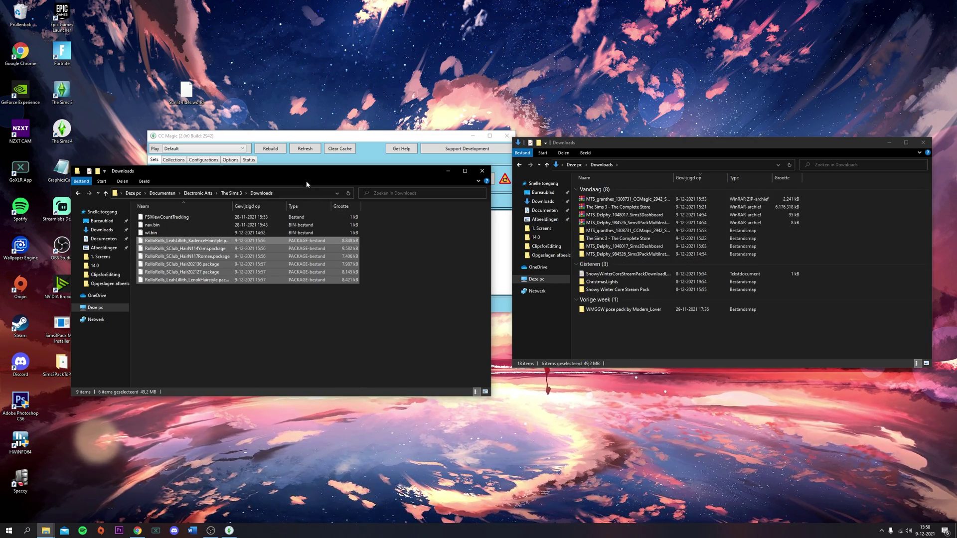
Switch to CC Magic and refresh it to import the hair packages into the Default set.
{"action": "left_click_drag", "start_coordinate": [334, 175], "coordinate": [606, 180]}
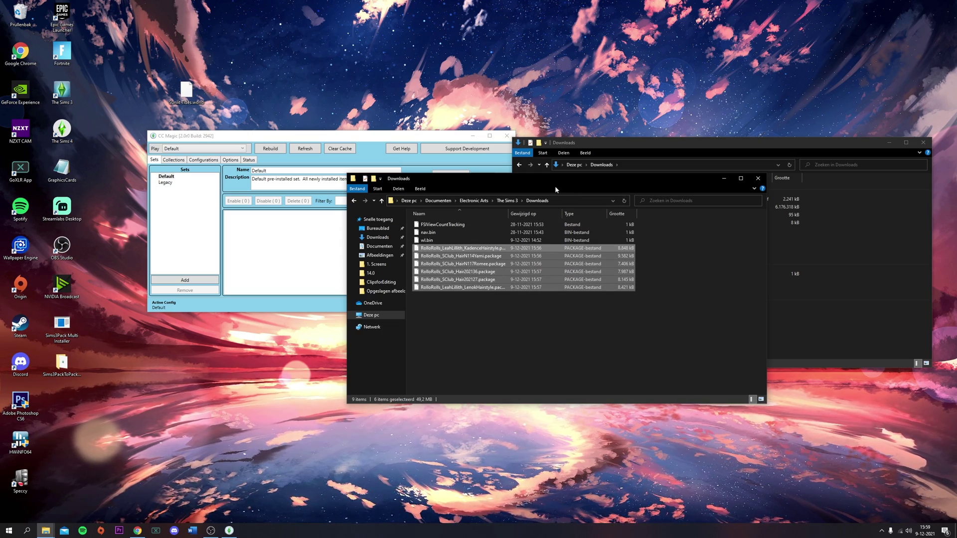
{"action": "left_click", "coordinate": [367, 140]}
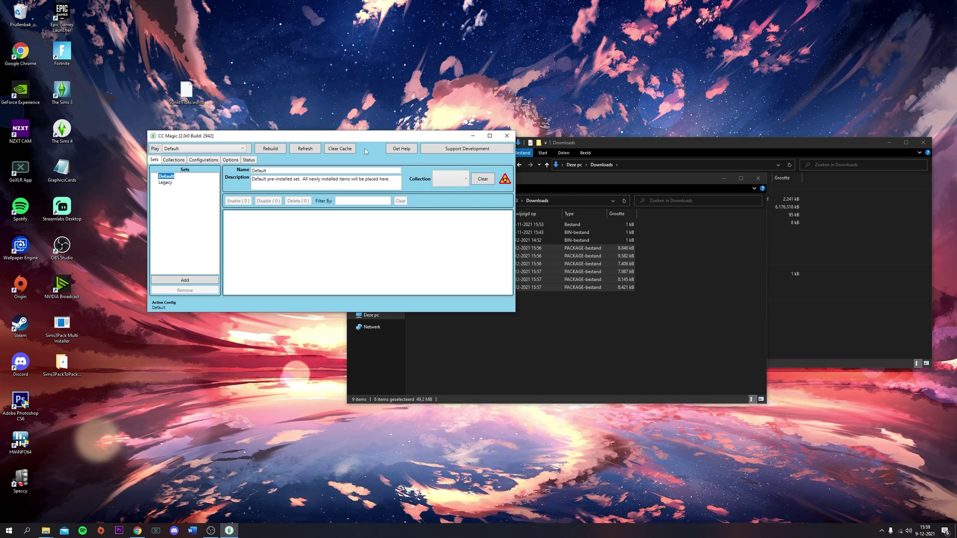
{"action": "left_click", "coordinate": [304, 151]}
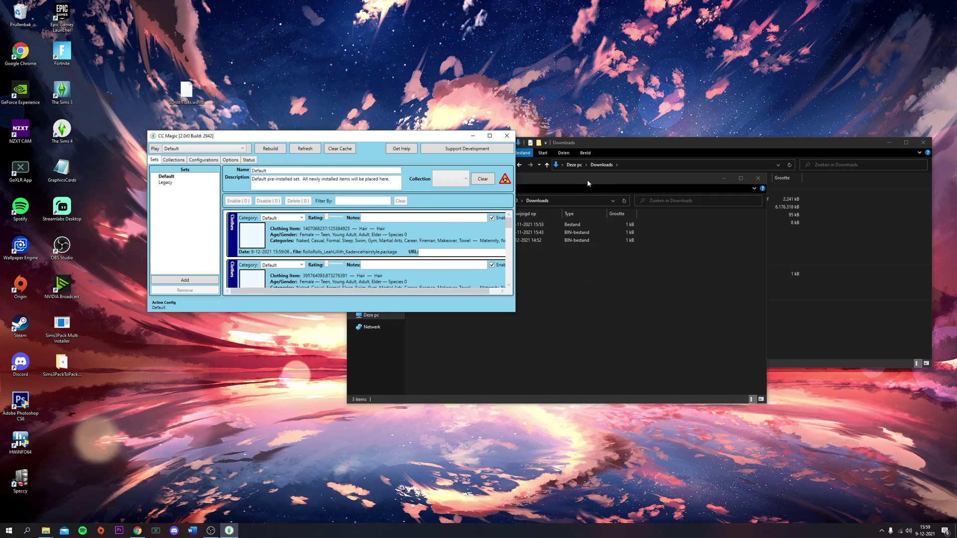
Examine the Sims 3 Downloads folder, the imported items in the Default set and the contents of the Legacy set.
{"action": "left_click_drag", "start_coordinate": [588, 184], "coordinate": [643, 181]}
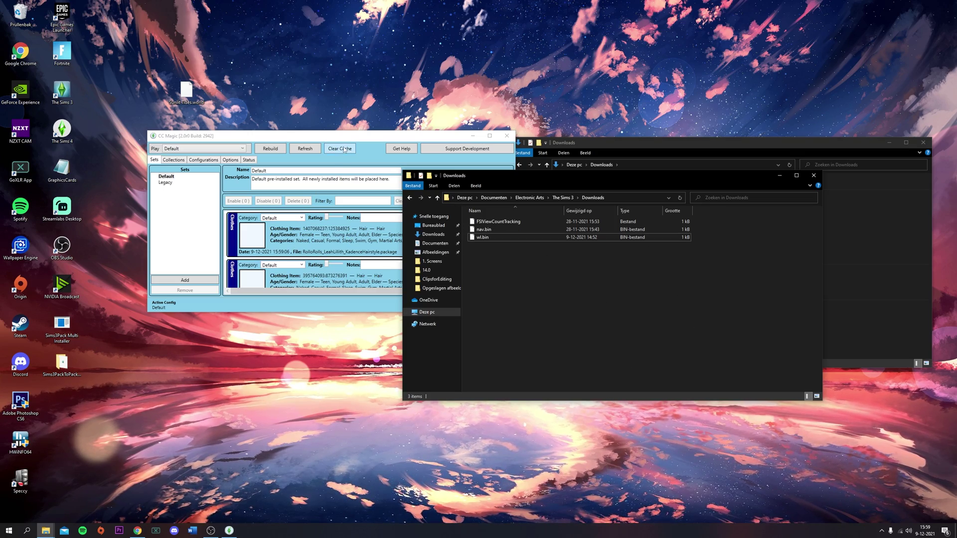
{"action": "left_click_drag", "start_coordinate": [346, 134], "coordinate": [329, 158]}
{"action": "scroll", "coordinate": [335, 274], "scroll_direction": "down", "scroll_amount": 2}
{"action": "scroll", "coordinate": [286, 258], "scroll_direction": "up", "scroll_amount": 3}
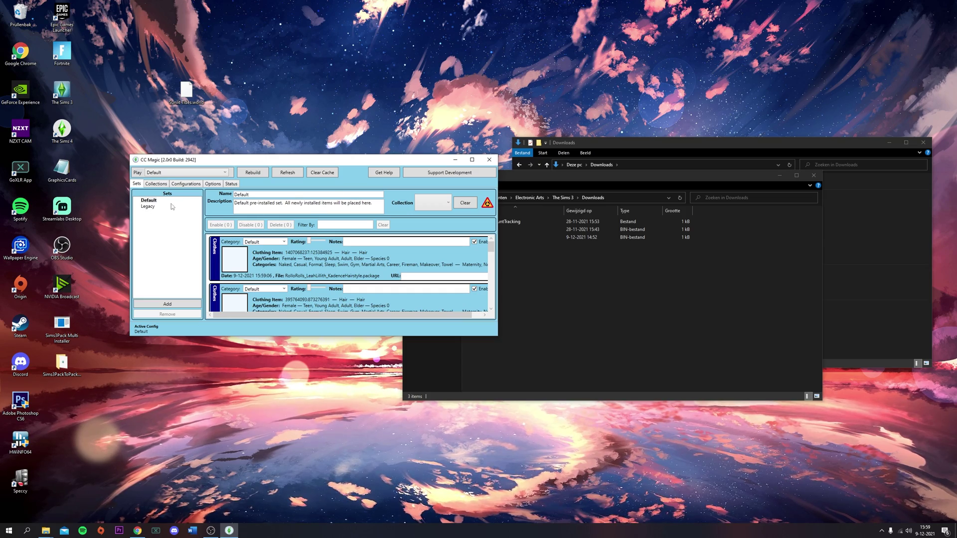
{"action": "left_click", "coordinate": [148, 209]}
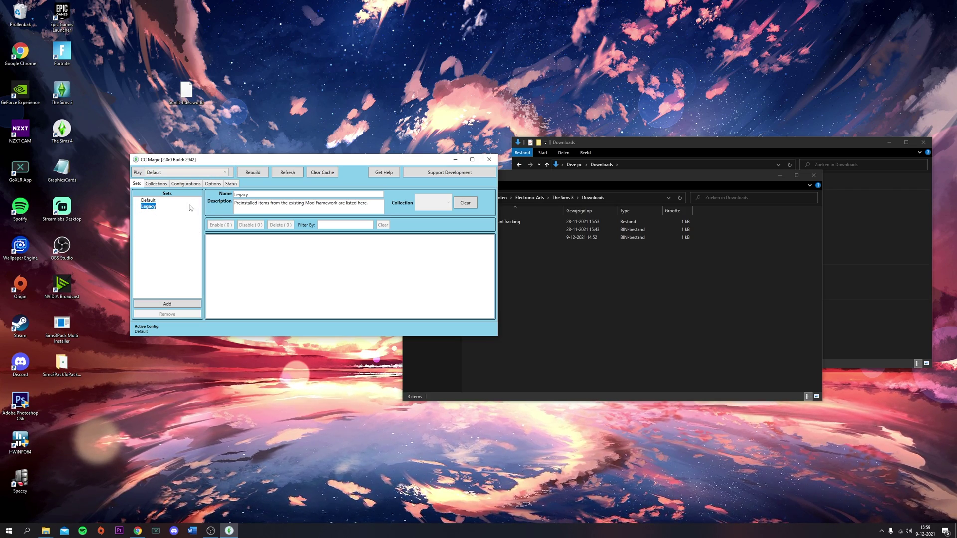
Add a new subset under the Default set in CC Magic and select it.
{"action": "left_click", "coordinate": [150, 201]}
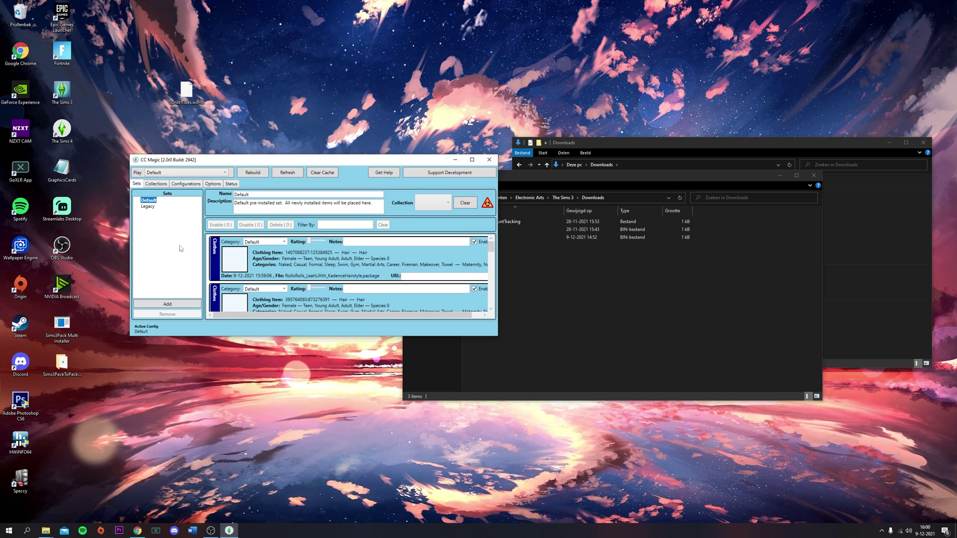
{"action": "left_click", "coordinate": [169, 305]}
{"action": "left_click", "coordinate": [158, 207]}
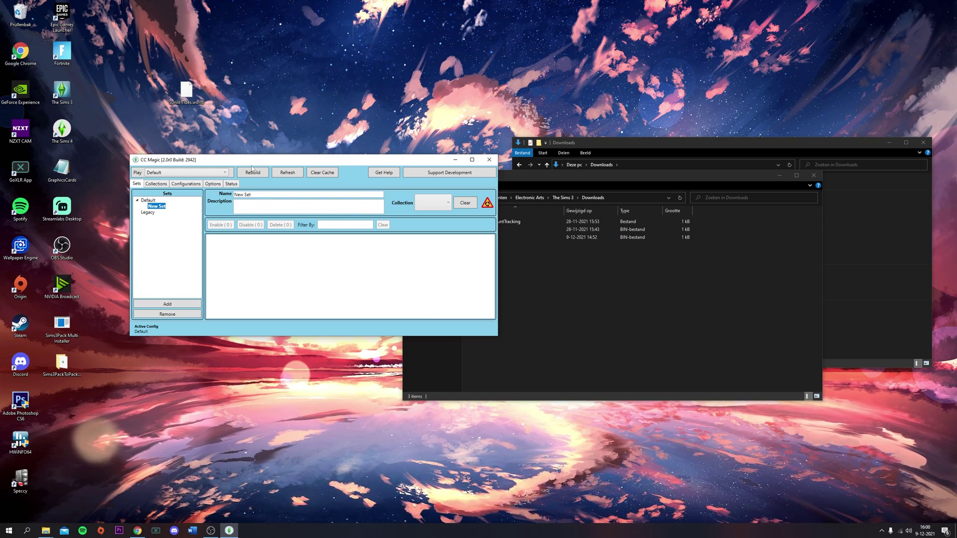
Name the new set under Default CAS and add a subset under it named RolloRollsHairs.
{"action": "left_click_drag", "start_coordinate": [259, 192], "coordinate": [233, 194]}
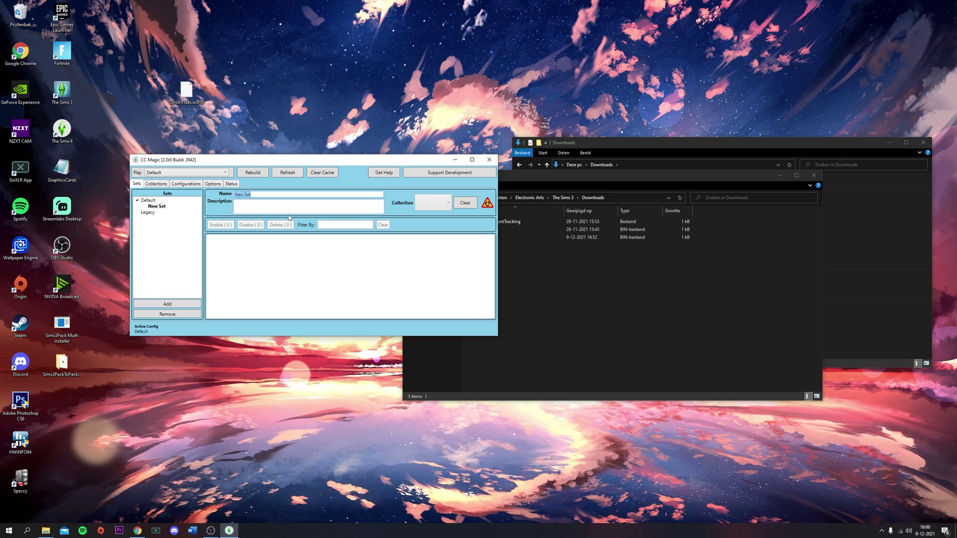
{"action": "type", "text": "CAS"}
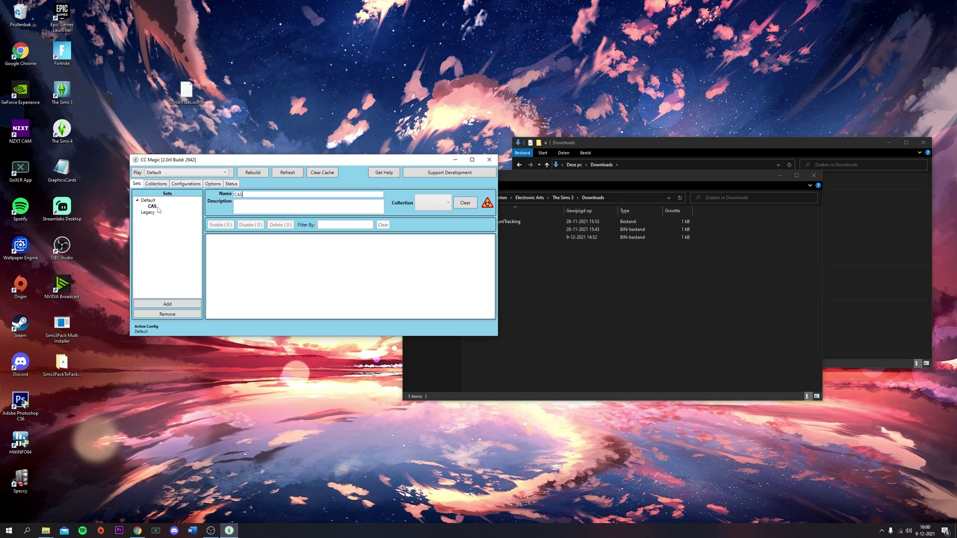
{"action": "left_click", "coordinate": [154, 207]}
{"action": "left_click", "coordinate": [178, 304]}
{"action": "left_click", "coordinate": [163, 213]}
{"action": "left_click_drag", "start_coordinate": [254, 195], "coordinate": [231, 196]}
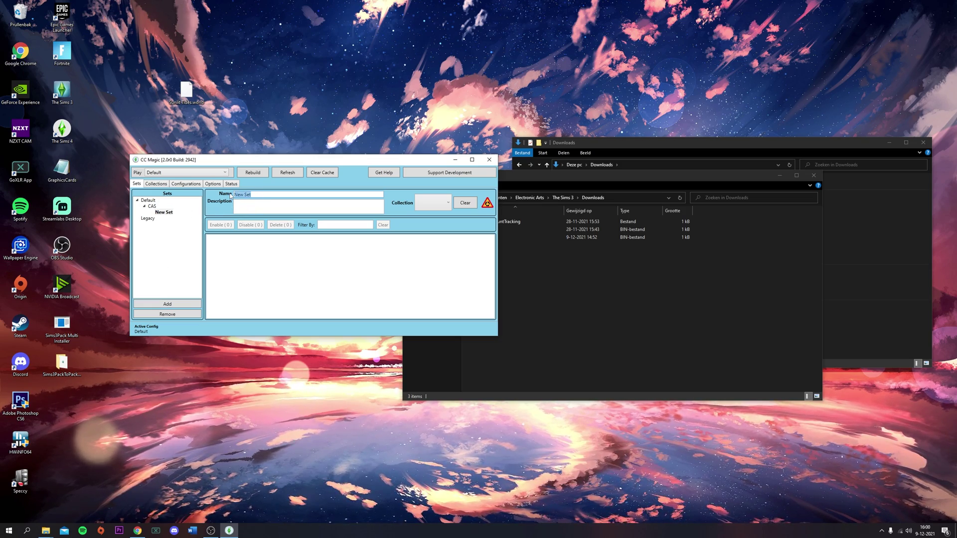
{"action": "type", "text": "Rollo"}
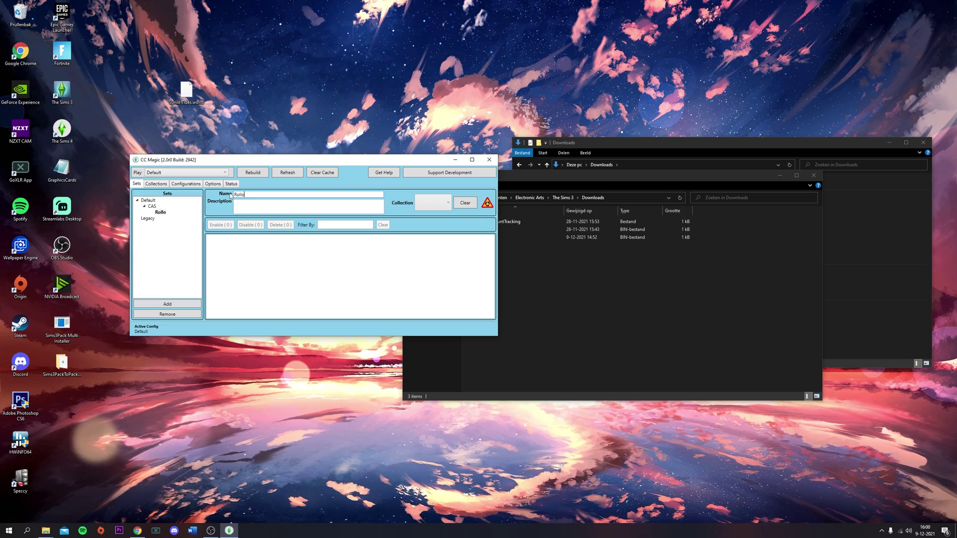
{"action": "type", "text": "RollsHairs"}
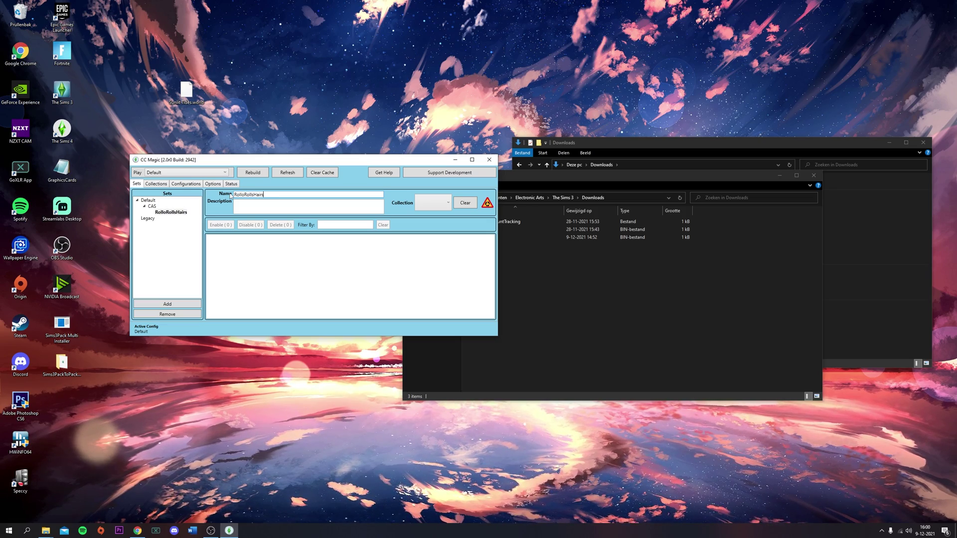
Add another subset directly under the Default set and name it BuildBuy.
{"action": "left_click", "coordinate": [150, 201]}
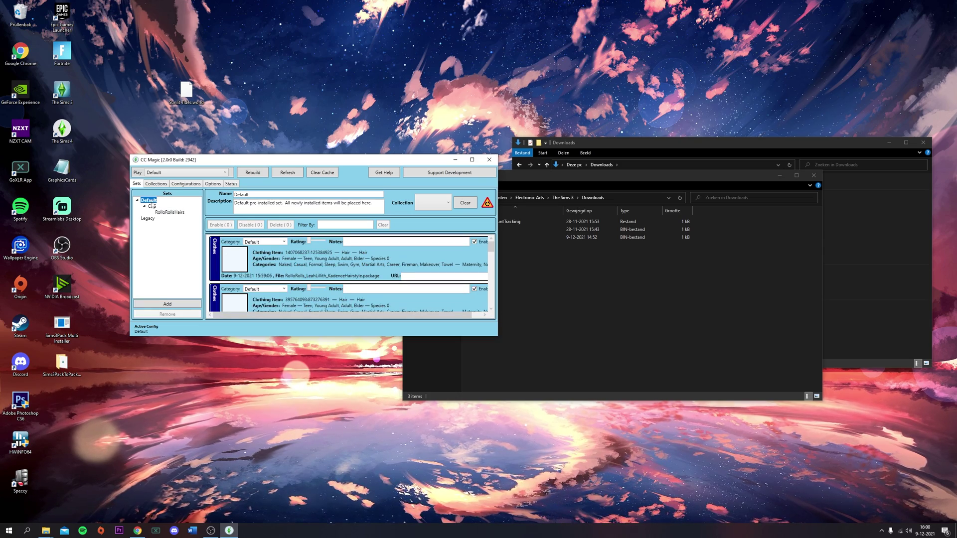
{"action": "left_click", "coordinate": [174, 304]}
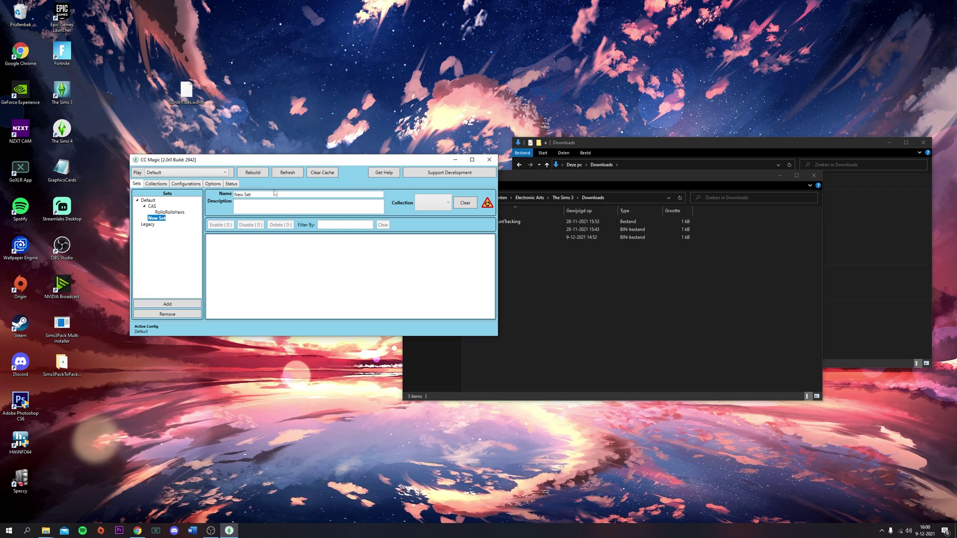
{"action": "left_click_drag", "start_coordinate": [272, 194], "coordinate": [232, 195]}
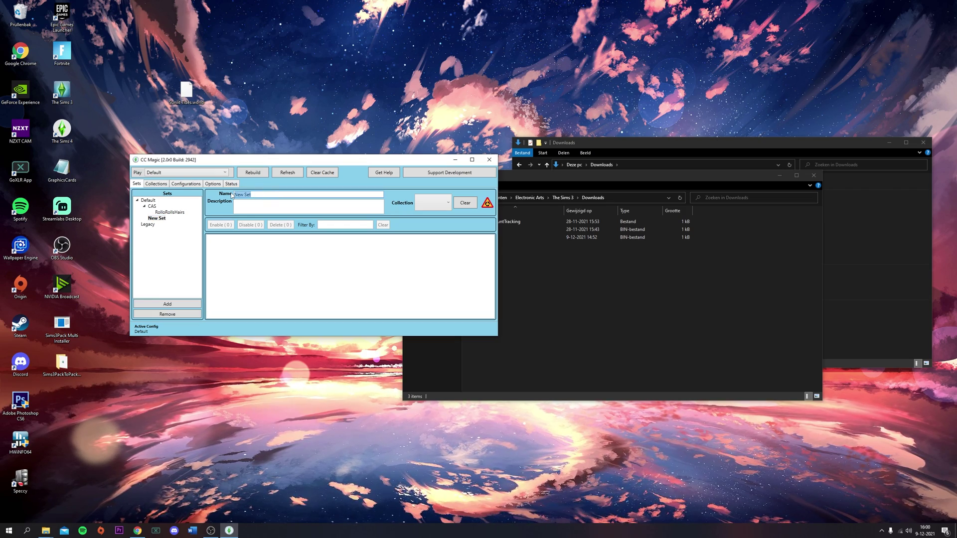
{"action": "type", "text": "Bu"}
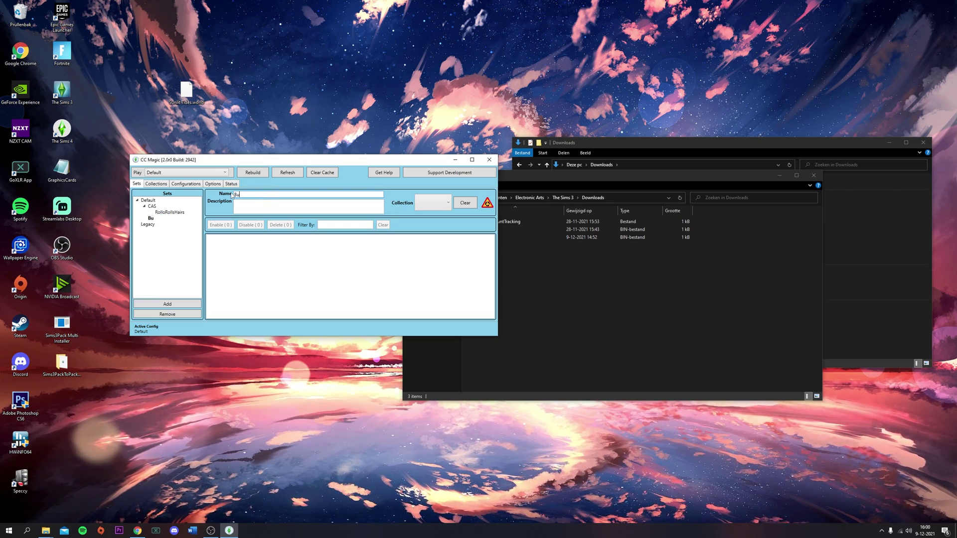
{"action": "type", "text": "ildBuy"}
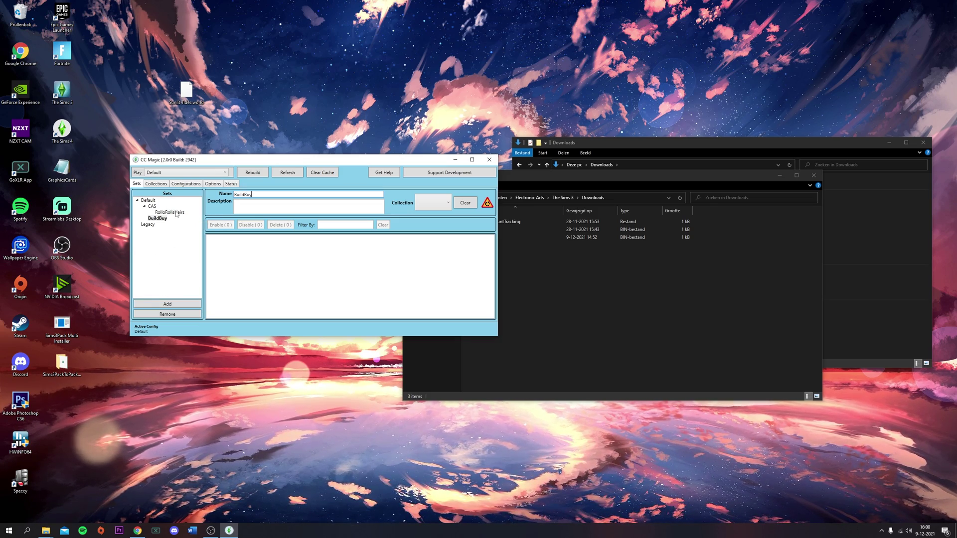
Add a second subset under CAS and name it Eyebrows.
{"action": "left_click", "coordinate": [180, 305]}
{"action": "left_click", "coordinate": [168, 219]}
{"action": "left_click_drag", "start_coordinate": [252, 195], "coordinate": [225, 195]}
{"action": "type", "text": "Eyebrows"}
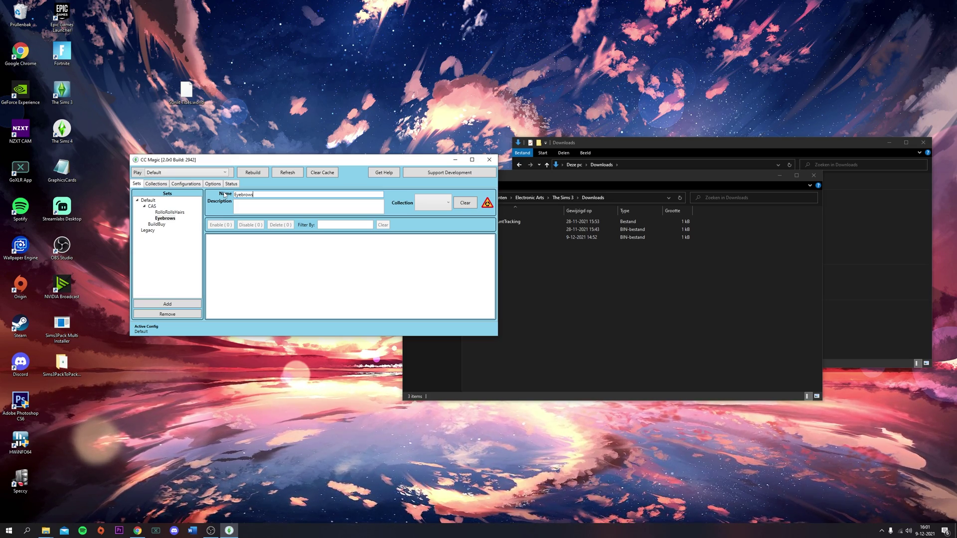
Move all six hair items from the Default set into the RolloRollsHairs set and rebuild the content.
{"action": "left_click", "coordinate": [148, 201]}
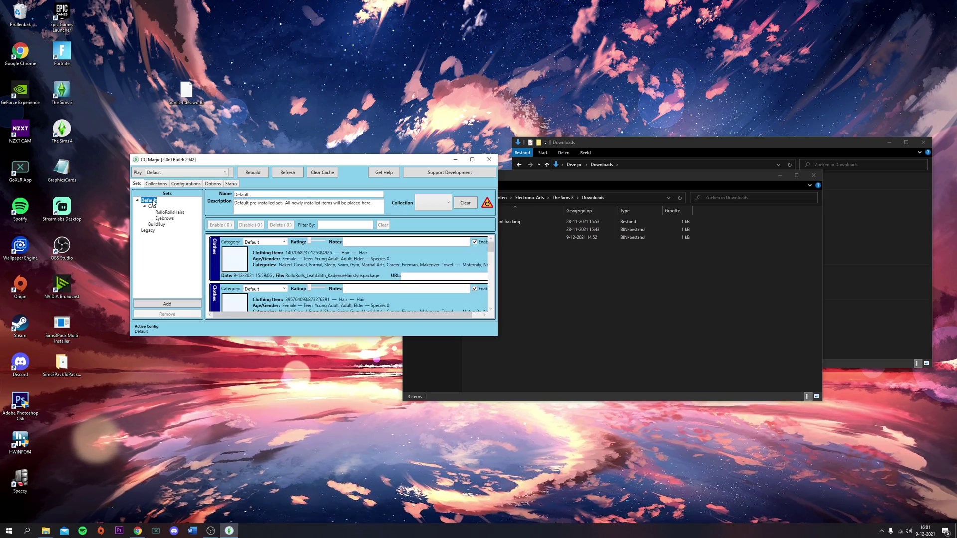
{"action": "left_click_drag", "start_coordinate": [330, 165], "coordinate": [326, 128]}
{"action": "left_click", "coordinate": [339, 244]}
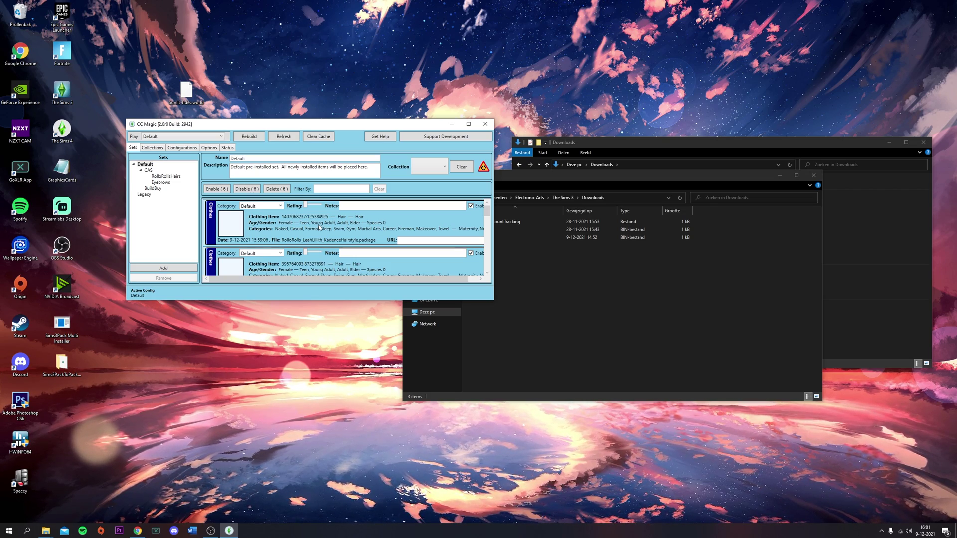
{"action": "left_click_drag", "start_coordinate": [319, 227], "coordinate": [176, 179]}
{"action": "left_click", "coordinate": [176, 178]}
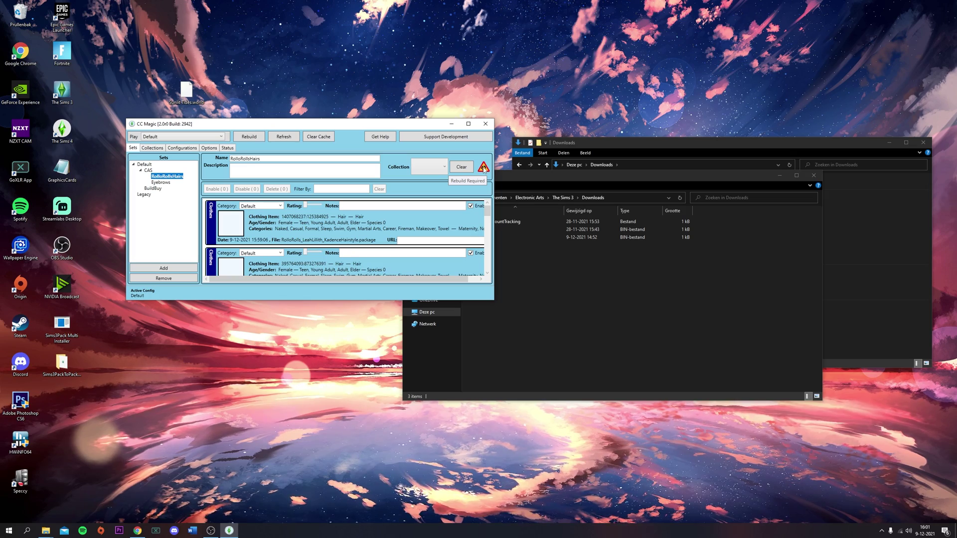
{"action": "left_click", "coordinate": [253, 138]}
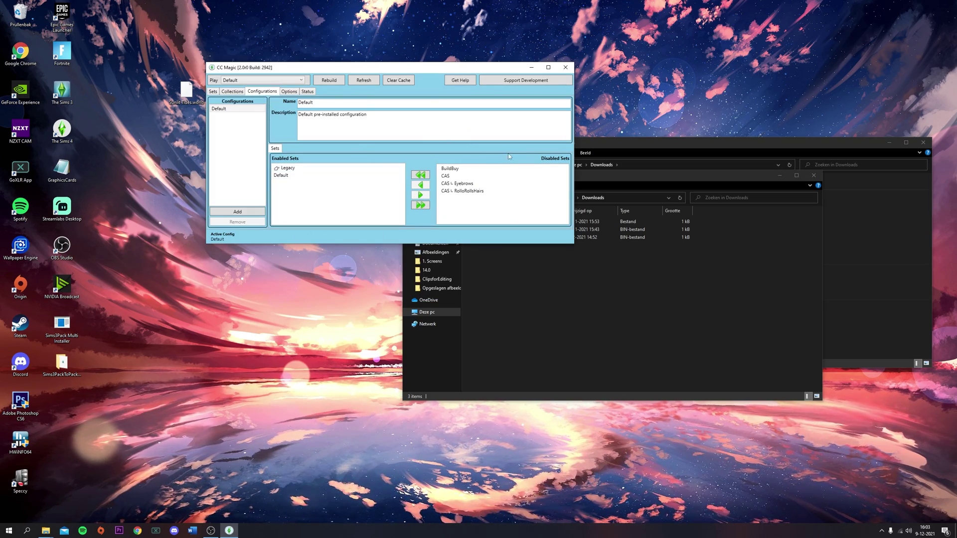
Enable all the disabled sets (BuildBuy, CAS, Eyebrows and RolloRollsHairs) in the Default configuration.
{"action": "left_click", "coordinate": [451, 169]}
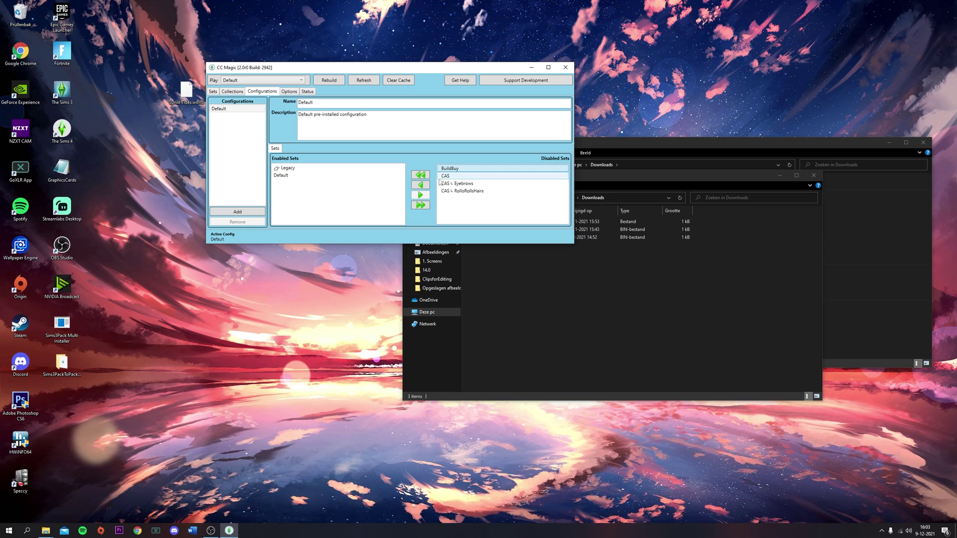
{"action": "left_click", "coordinate": [420, 174]}
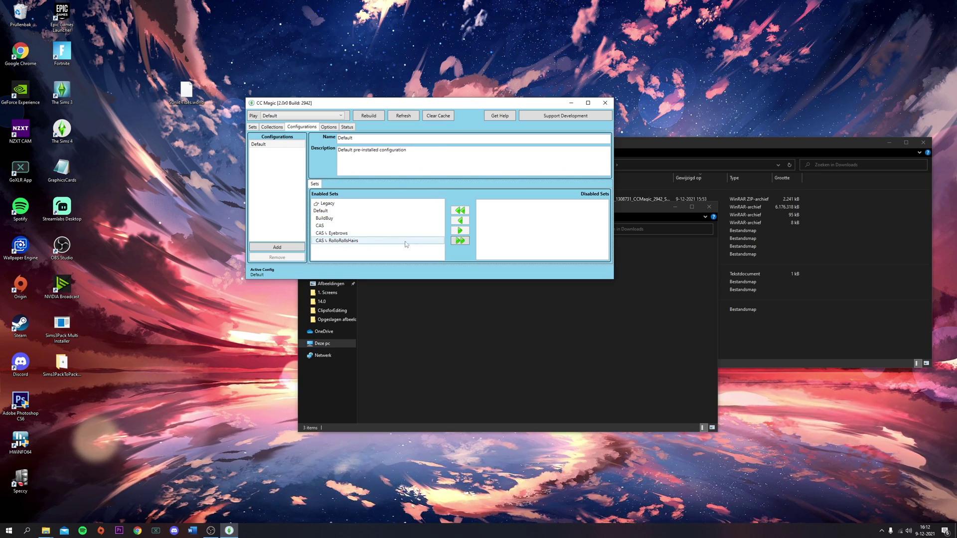
{"action": "left_click_drag", "start_coordinate": [424, 105], "coordinate": [434, 94]}
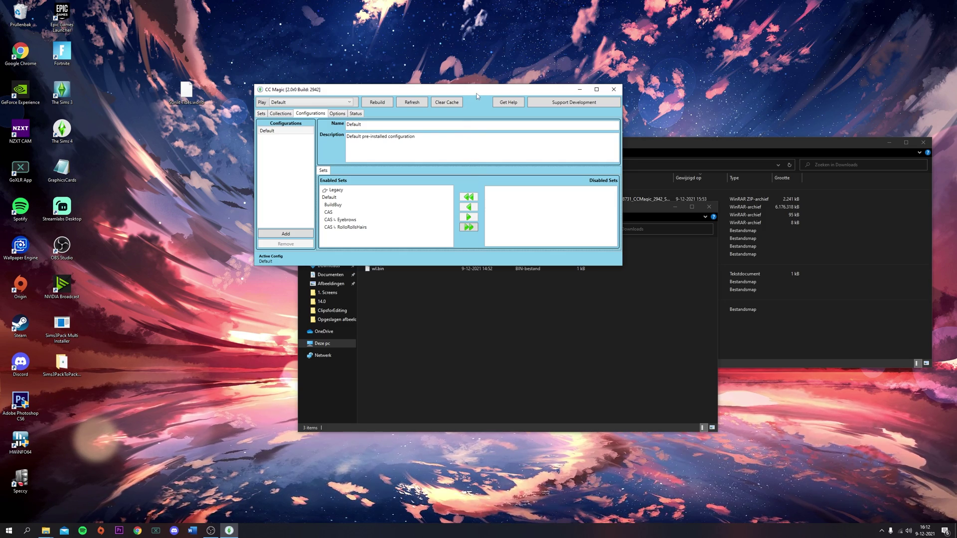
Return to the sets list and check the hair items inside the RolloRollsHairs set.
{"action": "left_click", "coordinate": [261, 114]}
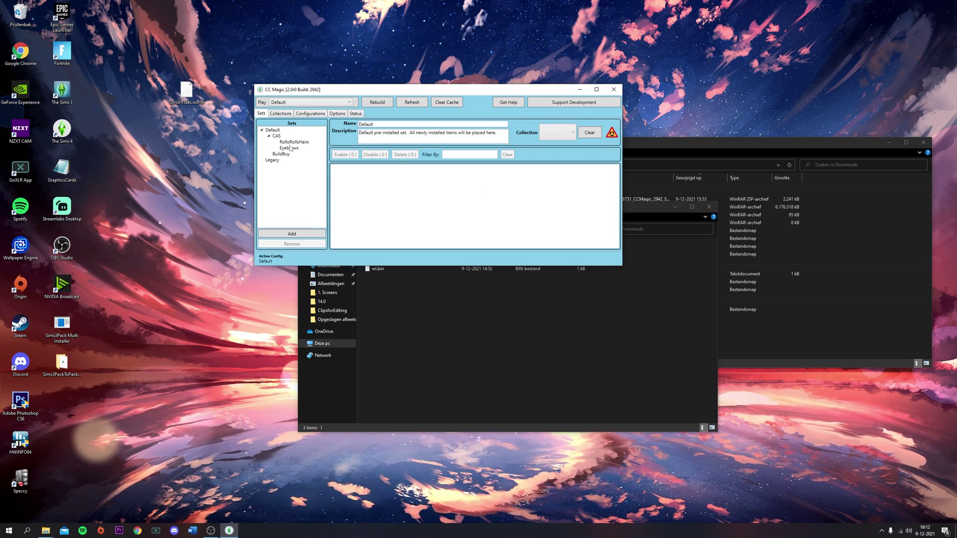
{"action": "left_click", "coordinate": [295, 142]}
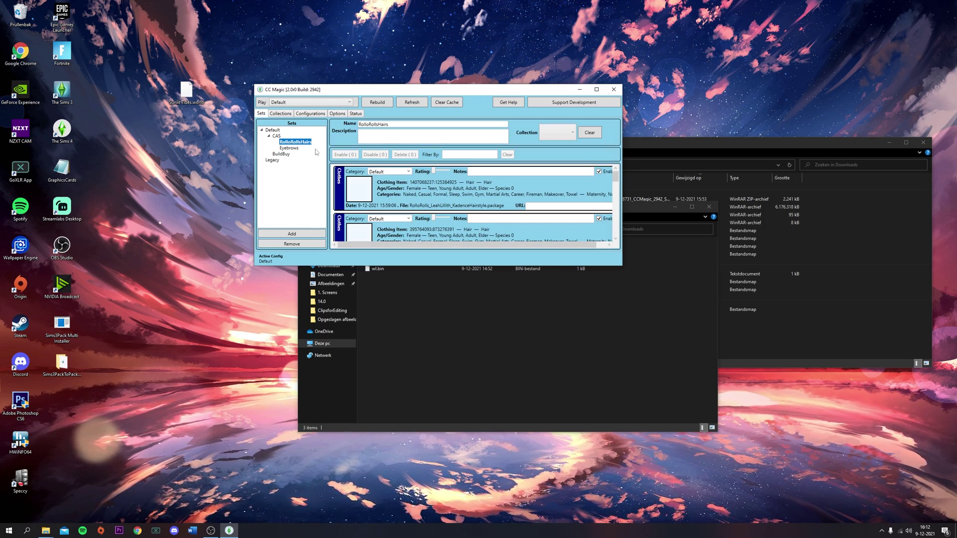
{"action": "left_click", "coordinate": [443, 196]}
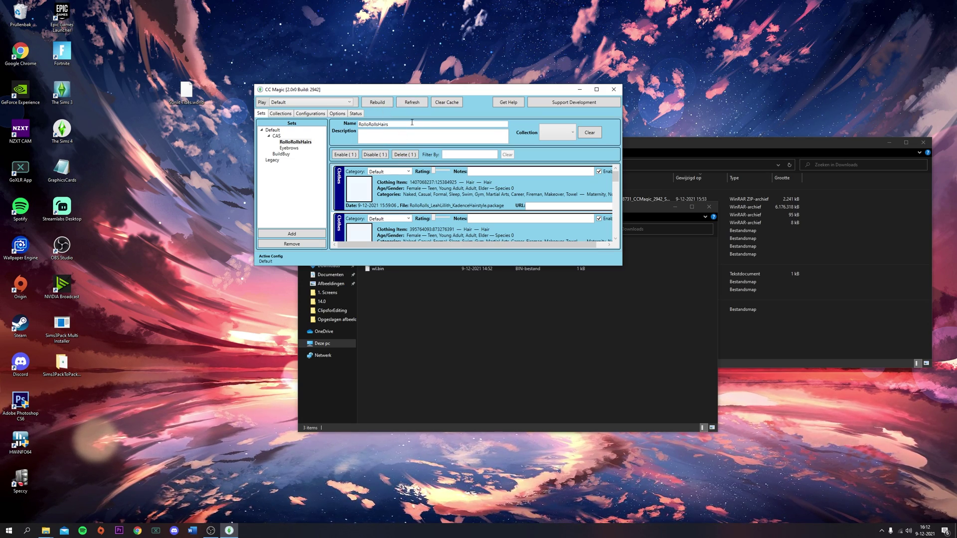
Inspect the package files in Documents > Electronic Arts > CC Magic > Content > Packages in a new Explorer window, and close it.
{"action": "left_click", "coordinate": [46, 531]}
{"action": "right_click", "coordinate": [48, 532]}
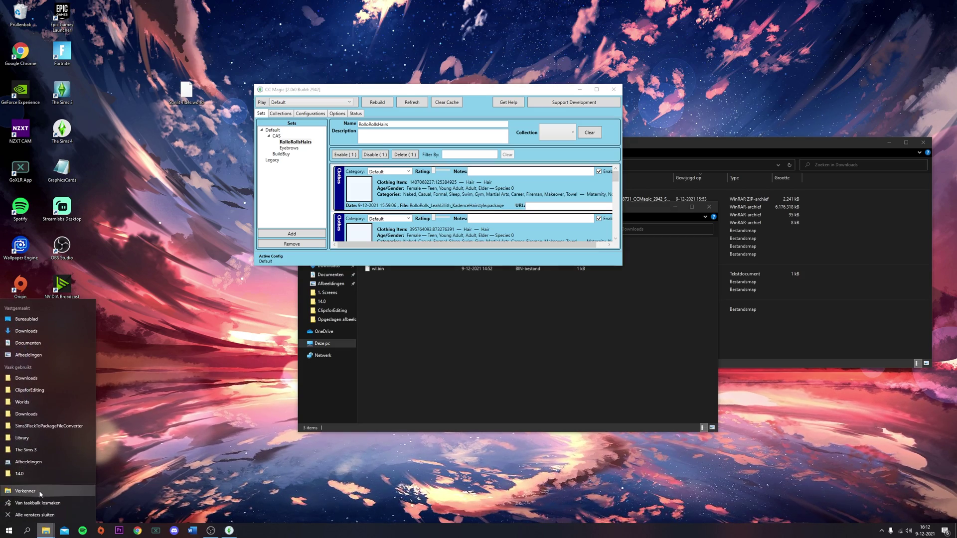
{"action": "left_click", "coordinate": [30, 491]}
{"action": "double_click", "coordinate": [583, 271]}
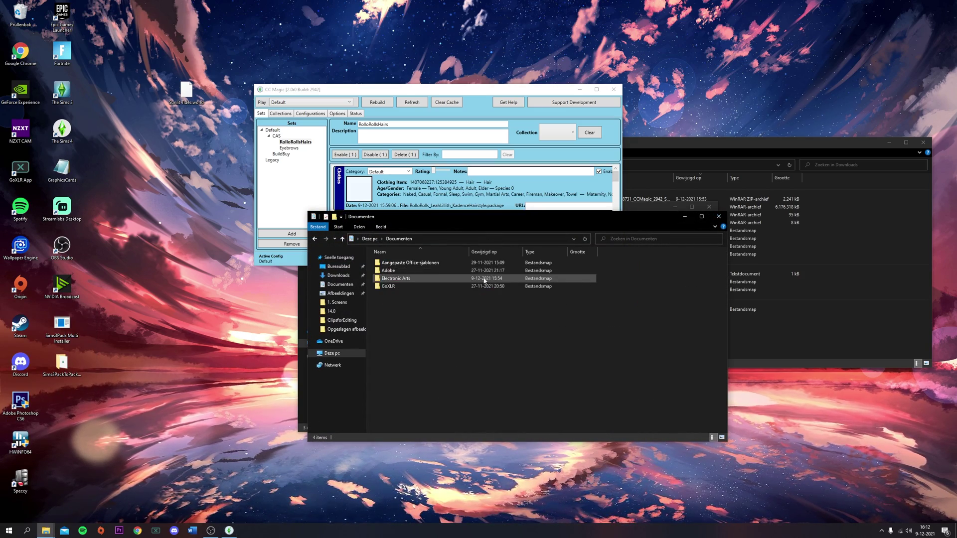
{"action": "double_click", "coordinate": [403, 278]}
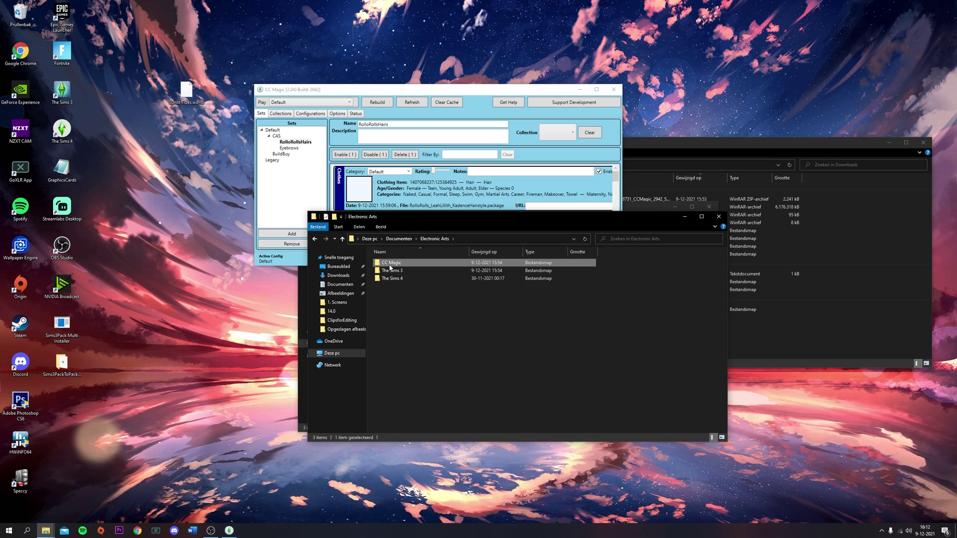
{"action": "double_click", "coordinate": [393, 262]}
{"action": "left_click_drag", "start_coordinate": [429, 220], "coordinate": [374, 195]}
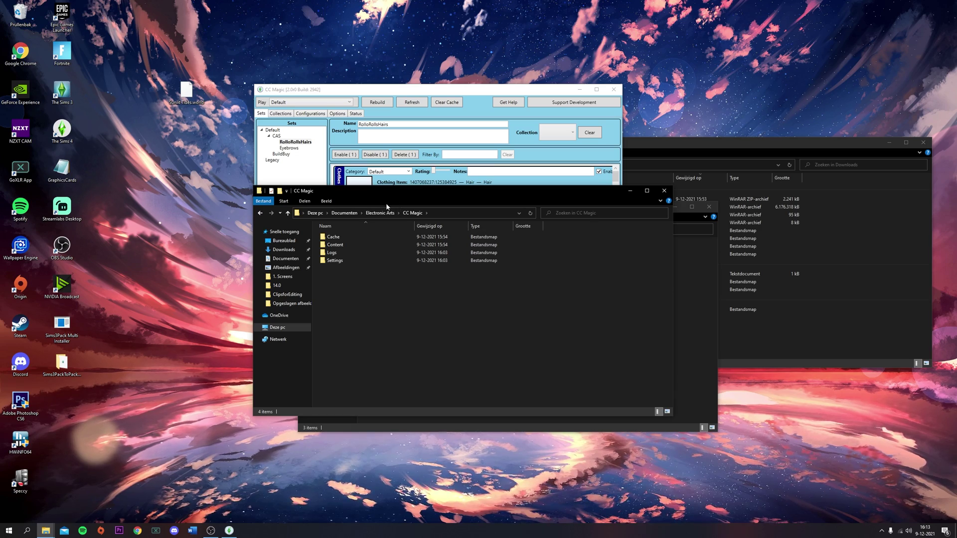
{"action": "double_click", "coordinate": [356, 245]}
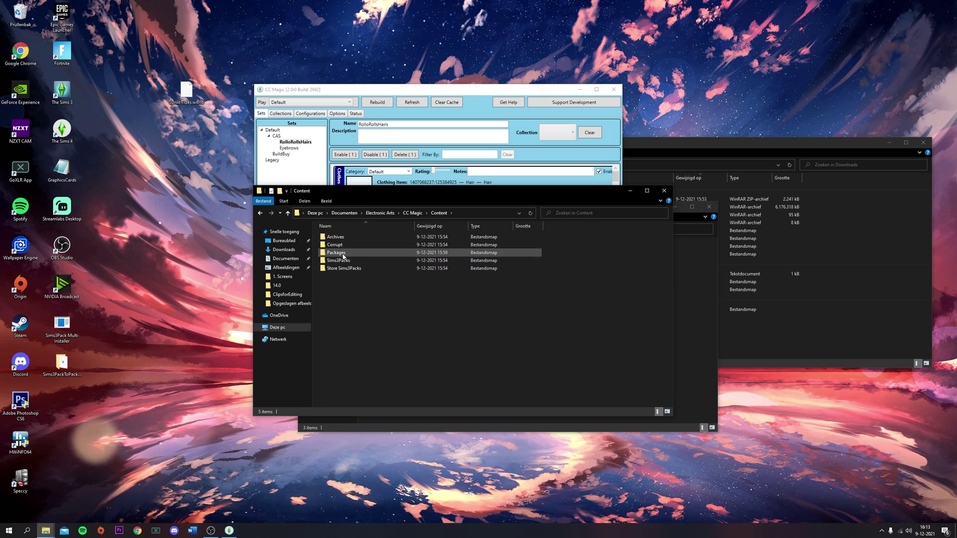
{"action": "double_click", "coordinate": [357, 254]}
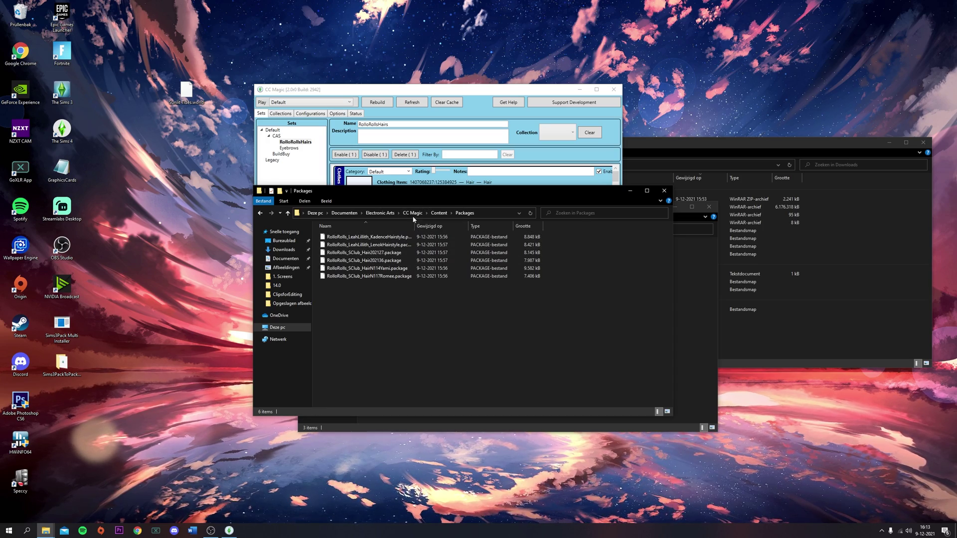
{"action": "left_click_drag", "start_coordinate": [430, 196], "coordinate": [717, 207]}
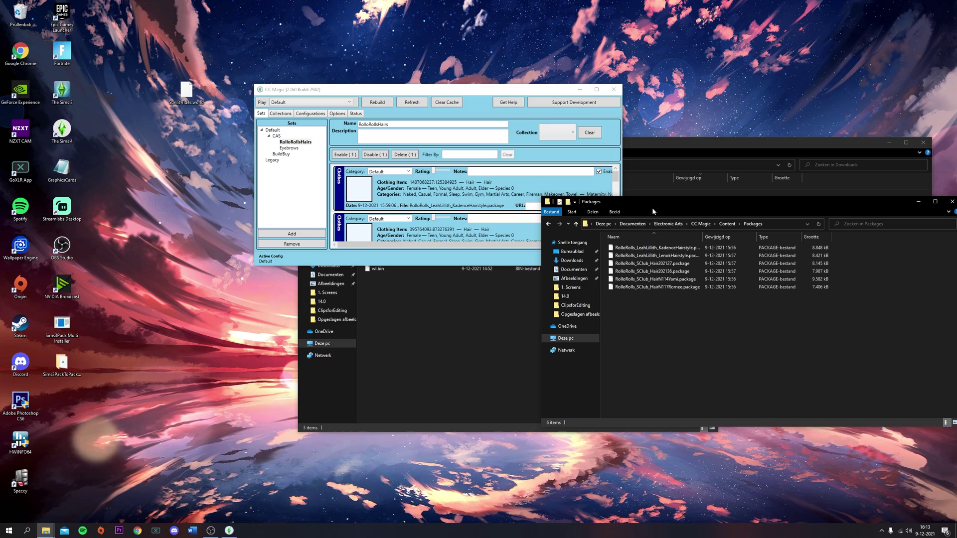
{"action": "left_click_drag", "start_coordinate": [653, 207], "coordinate": [522, 187]}
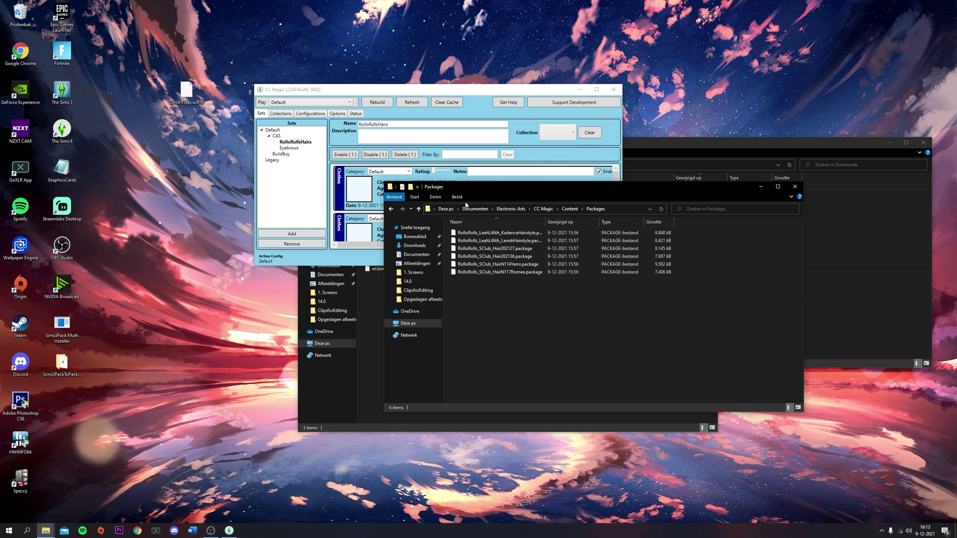
{"action": "key", "text": "alt+F4"}
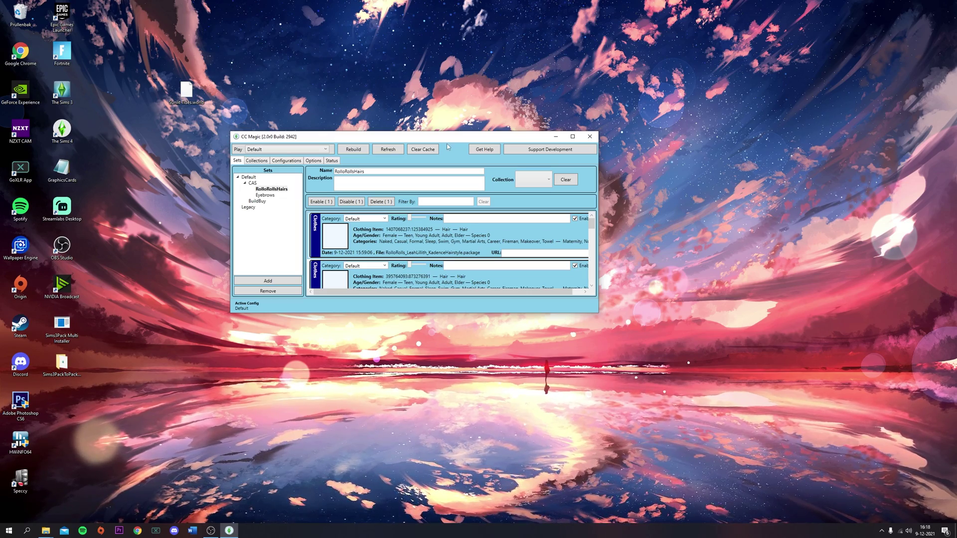
{"action": "left_click_drag", "start_coordinate": [446, 147], "coordinate": [443, 141]}
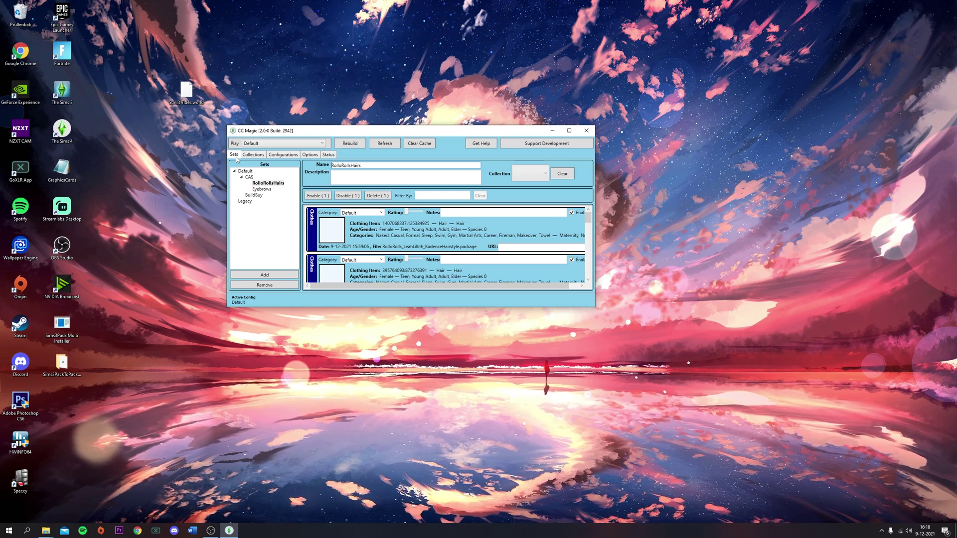